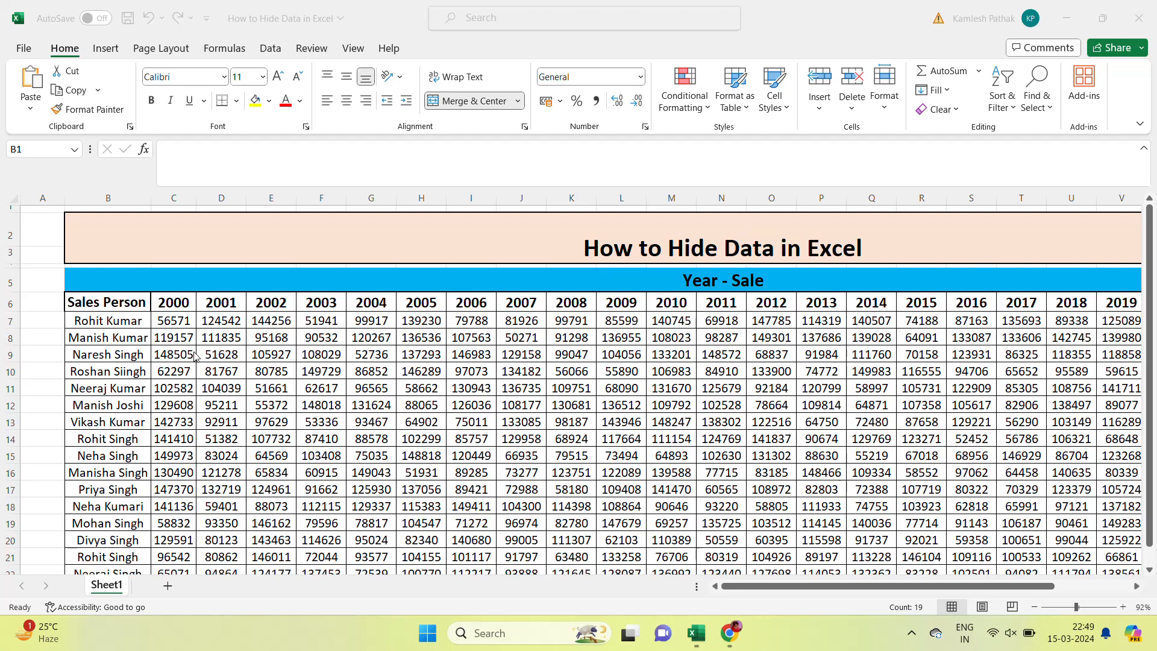
# Step: Examine the table's header row from Sales Person across the year columns toward 2024 and back to 2000
pyautogui.click(133, 310)
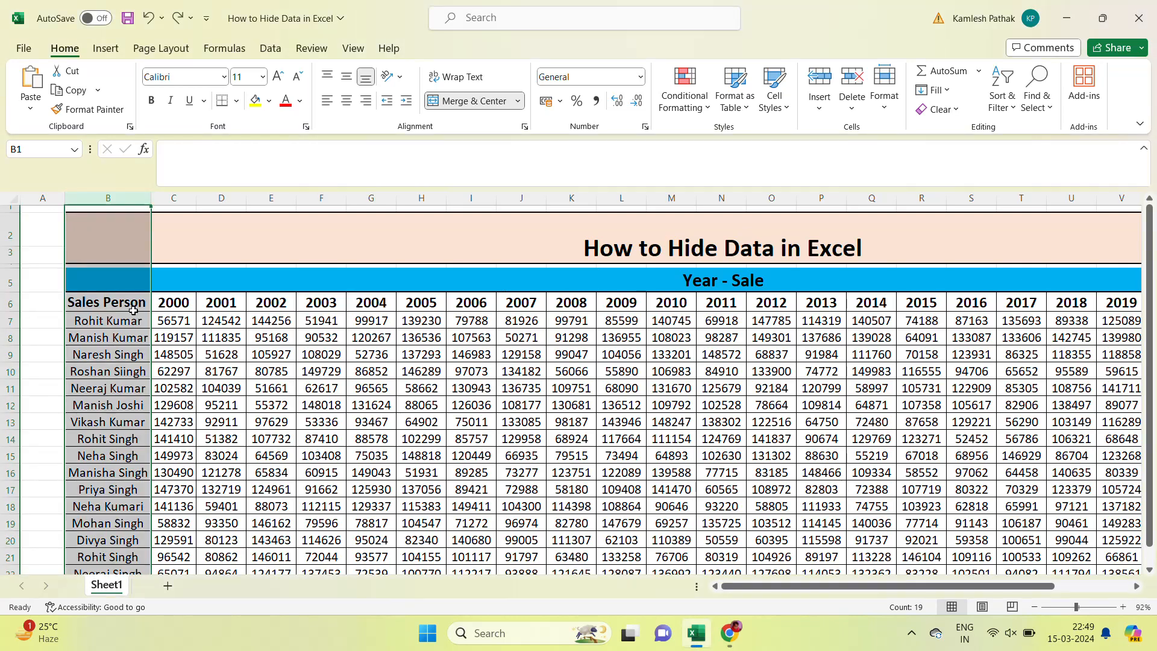
pyautogui.click(127, 308)
pyautogui.press('Right')
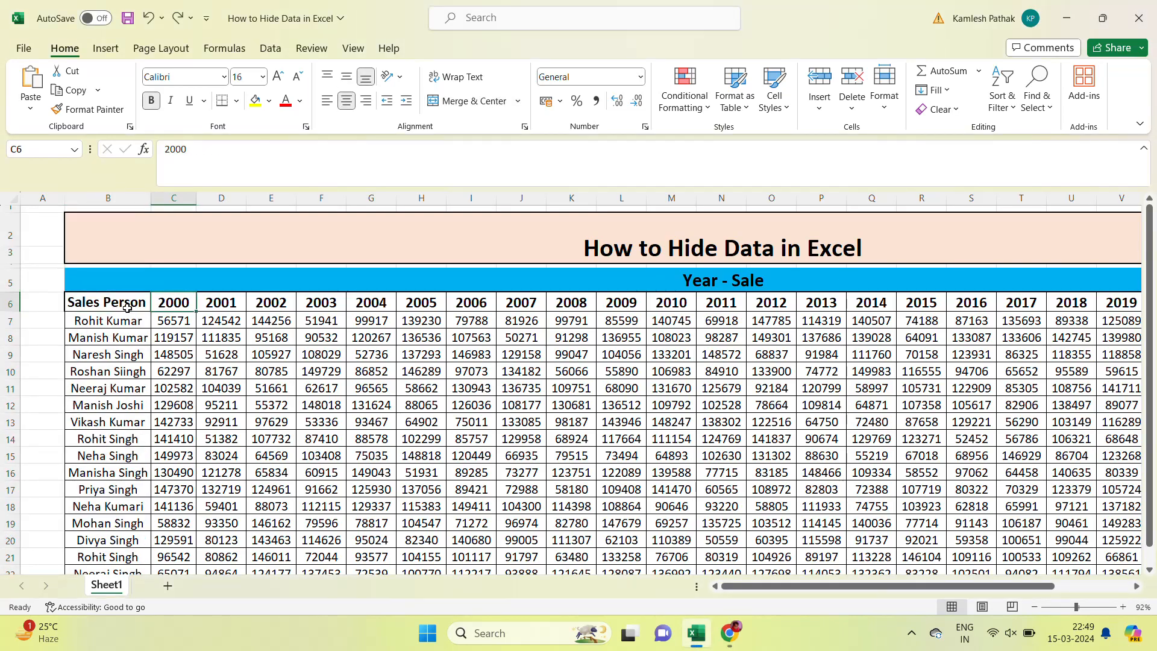
pyautogui.press('Left')
pyautogui.press('Right')
pyautogui.press('Right')
pyautogui.press('Right')
pyautogui.press('Right')
pyautogui.press('Right')
pyautogui.press('Right')
pyautogui.press('Right')
pyautogui.press('Right')
pyautogui.press('Right')
pyautogui.press('Right')
pyautogui.press('Right')
pyautogui.press('Right')
pyautogui.press('Right')
pyautogui.press('Right')
pyautogui.press('Right')
pyautogui.press('Right')
pyautogui.press('Right')
pyautogui.press('Right')
pyautogui.press('Right')
pyautogui.press('Right')
pyautogui.press('Right')
pyautogui.press('Right')
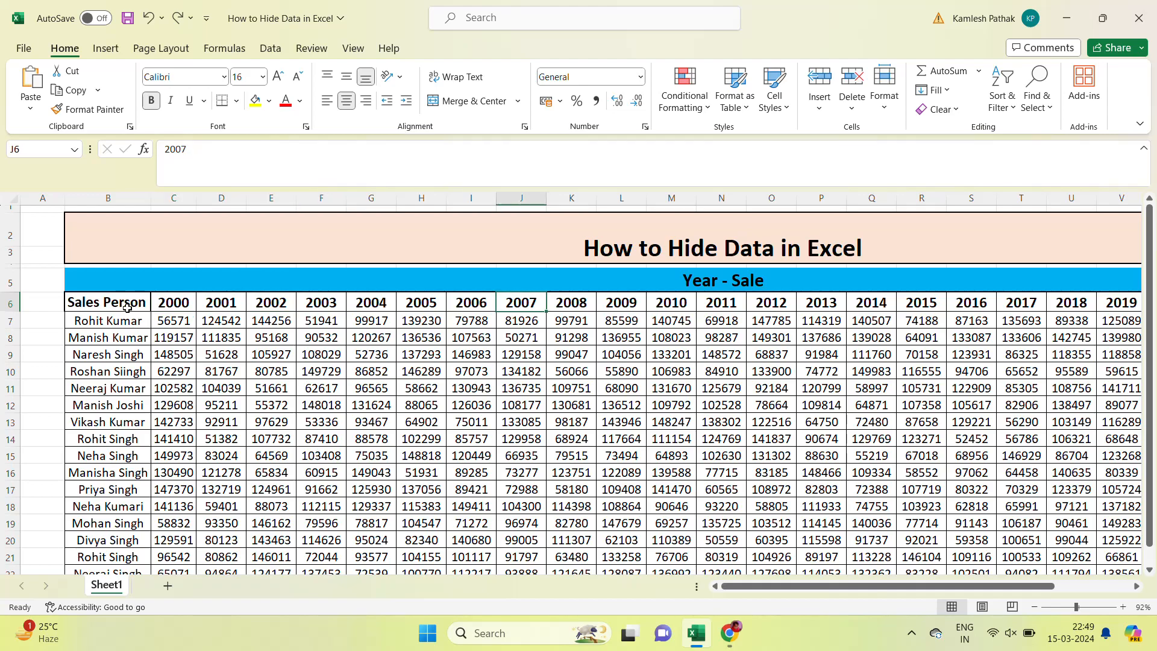
pyautogui.press('Left')
pyautogui.press('Left')
pyautogui.press('Left')
pyautogui.press('Left')
pyautogui.press('Left')
pyautogui.press('Left')
pyautogui.press('Left')
pyautogui.press('Left')
pyautogui.press('Left')
pyautogui.press('Left')
pyautogui.press('Left')
pyautogui.press('Left')
pyautogui.press('Left')
pyautogui.press('Left')
pyautogui.press('Left')
pyautogui.press('Left')
pyautogui.press('Left')
pyautogui.press('Left')
pyautogui.press('Left')
pyautogui.press('Left')
pyautogui.press('Left')
pyautogui.press('Left')
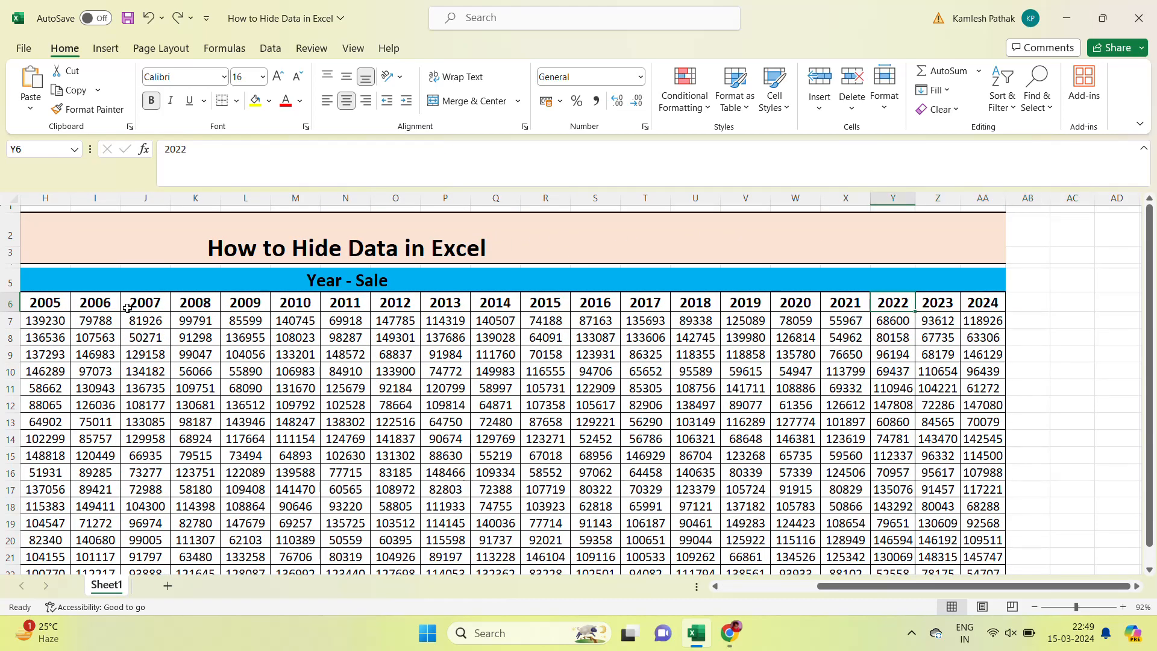
pyautogui.press('Right')
pyautogui.press('Right')
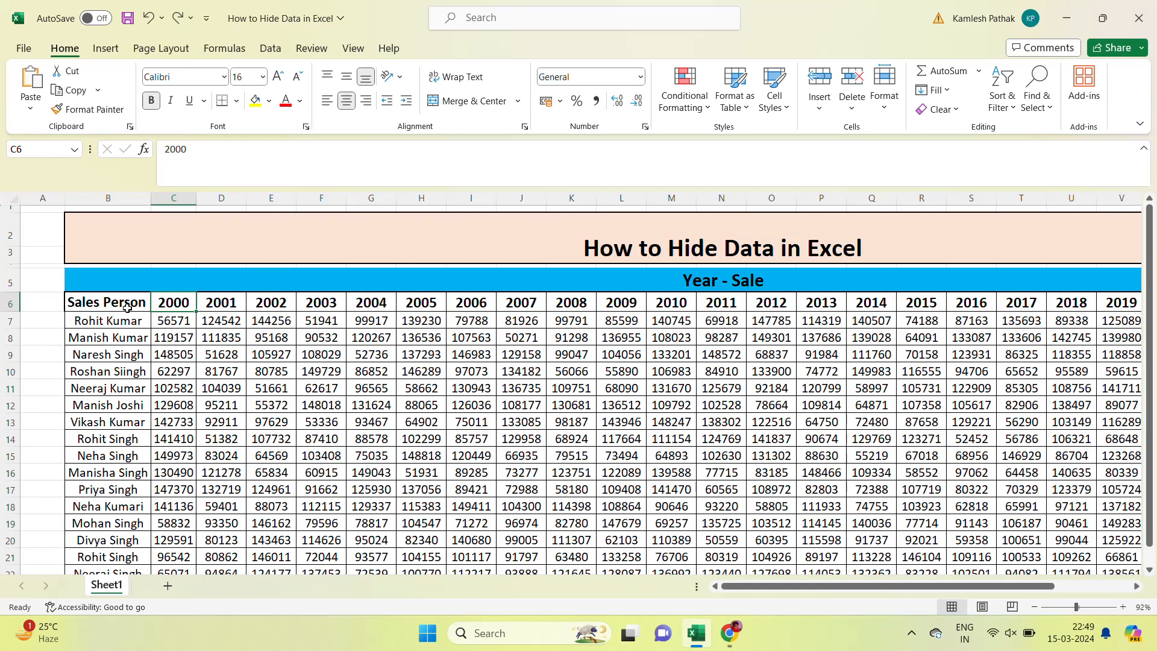
# Step: Review the year headers once more from Sales Person past 2024, returning to the start of row 6
pyautogui.click(103, 301)
pyautogui.press('Right')
pyautogui.press('Right')
pyautogui.press('Right')
pyautogui.press('Right')
pyautogui.press('Right')
pyautogui.press('Right')
pyautogui.press('Right')
pyautogui.press('Right')
pyautogui.press('Right')
pyautogui.press('Right')
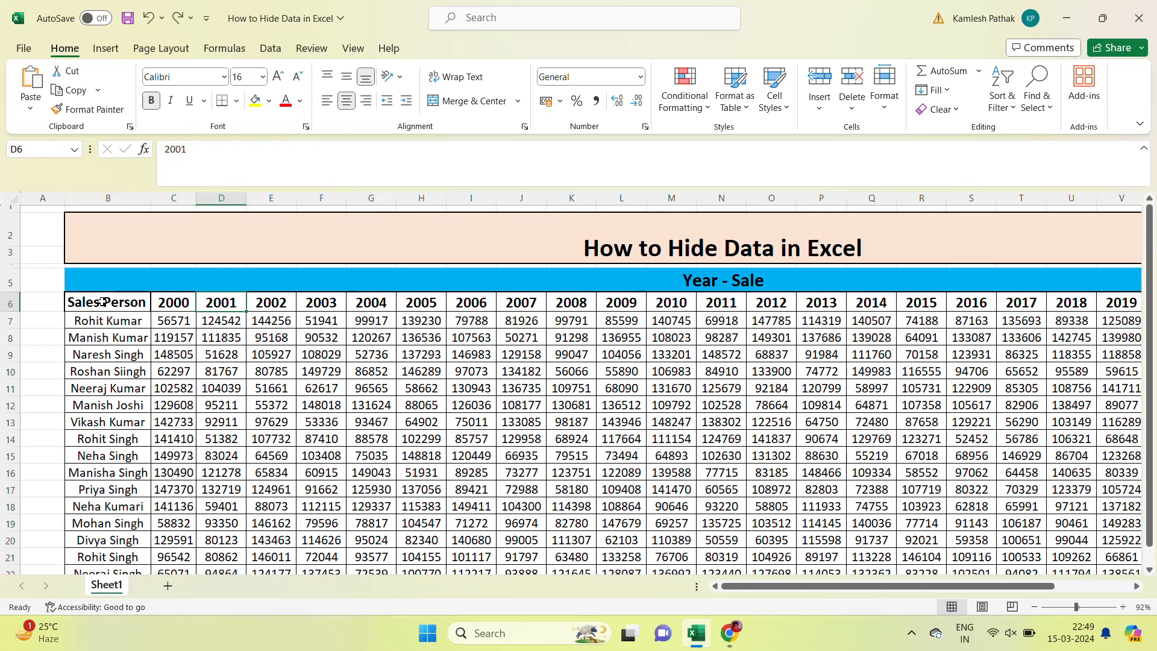
pyautogui.press('Right')
pyautogui.press('Right')
pyautogui.press('Right')
pyautogui.press('Right')
pyautogui.press('Right')
pyautogui.press('Right')
pyautogui.press('Right')
pyautogui.press('Right')
pyautogui.press('Right')
pyautogui.press('Right')
pyautogui.press('Right')
pyautogui.press('Right')
pyautogui.press('Right')
pyautogui.press('Right')
pyautogui.press('Right')
pyautogui.press('Right')
pyautogui.press('Right')
pyautogui.press('Right')
pyautogui.press('Right')
pyautogui.press('Right')
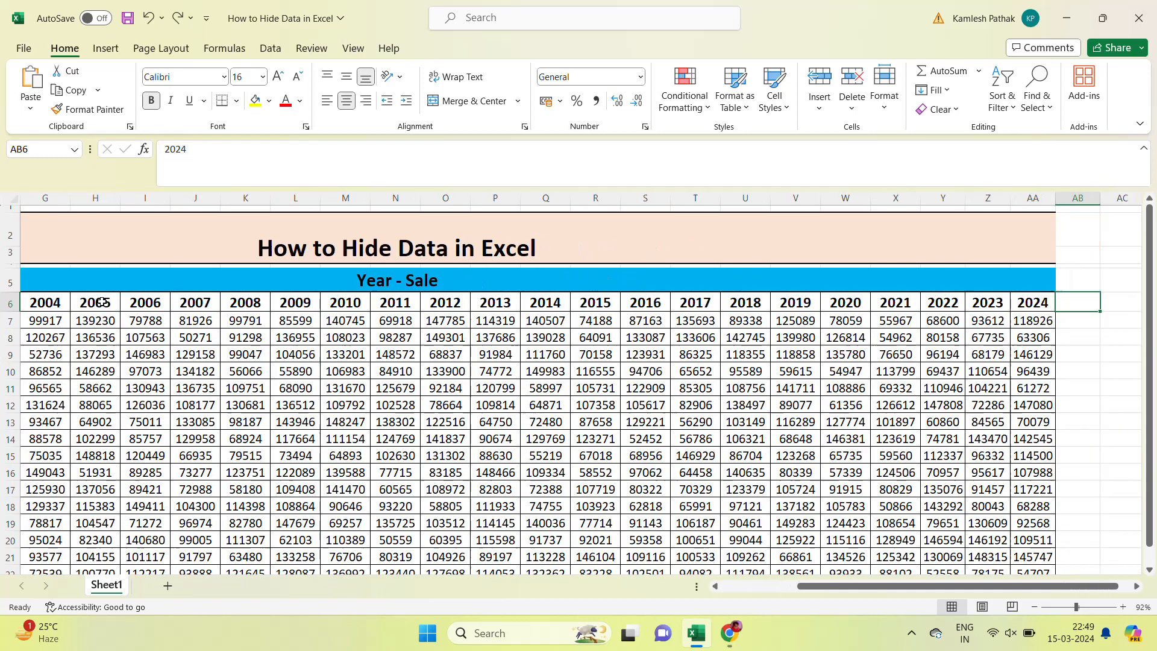
pyautogui.press('Left')
pyautogui.press('Left')
pyautogui.press('Left')
pyautogui.press('Left')
pyautogui.press('Left')
pyautogui.press('Left')
pyautogui.press('Left')
pyautogui.press('Left')
pyautogui.press('Left')
pyautogui.press('Left')
pyautogui.press('Left')
pyautogui.press('Left')
pyautogui.press('Left')
pyautogui.press('Left')
pyautogui.press('Left')
pyautogui.press('Left')
pyautogui.press('Left')
pyautogui.press('Left')
pyautogui.press('Home')
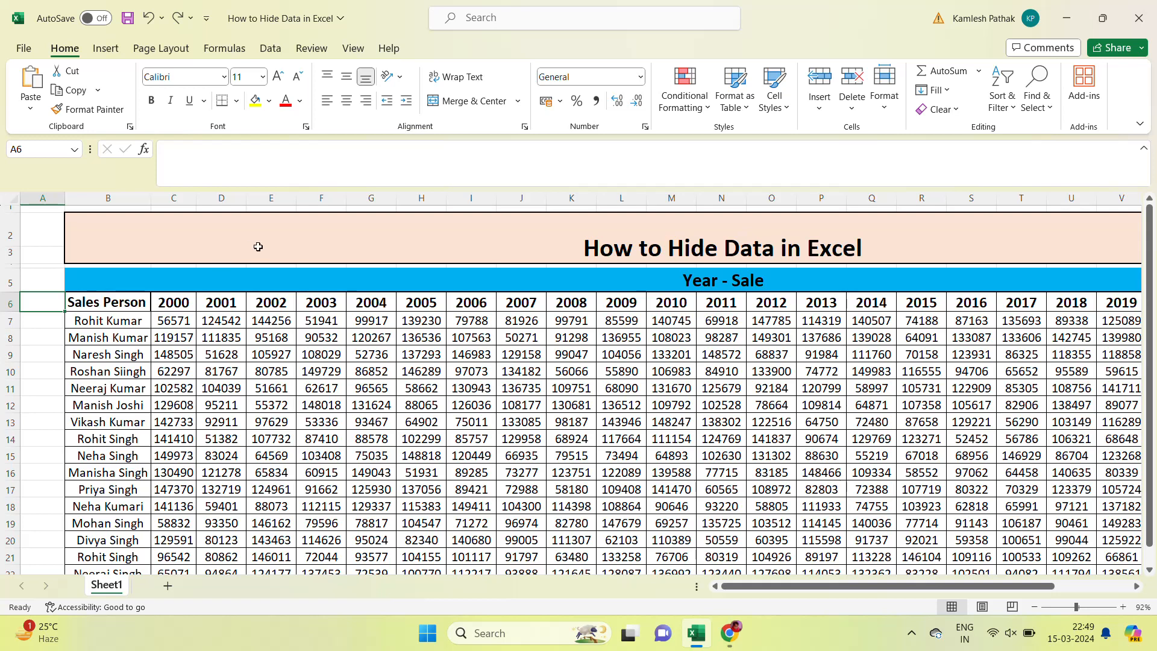
# Step: Inspect the 2000 column and the 2007 and 2010 header cells
pyautogui.click(167, 198)
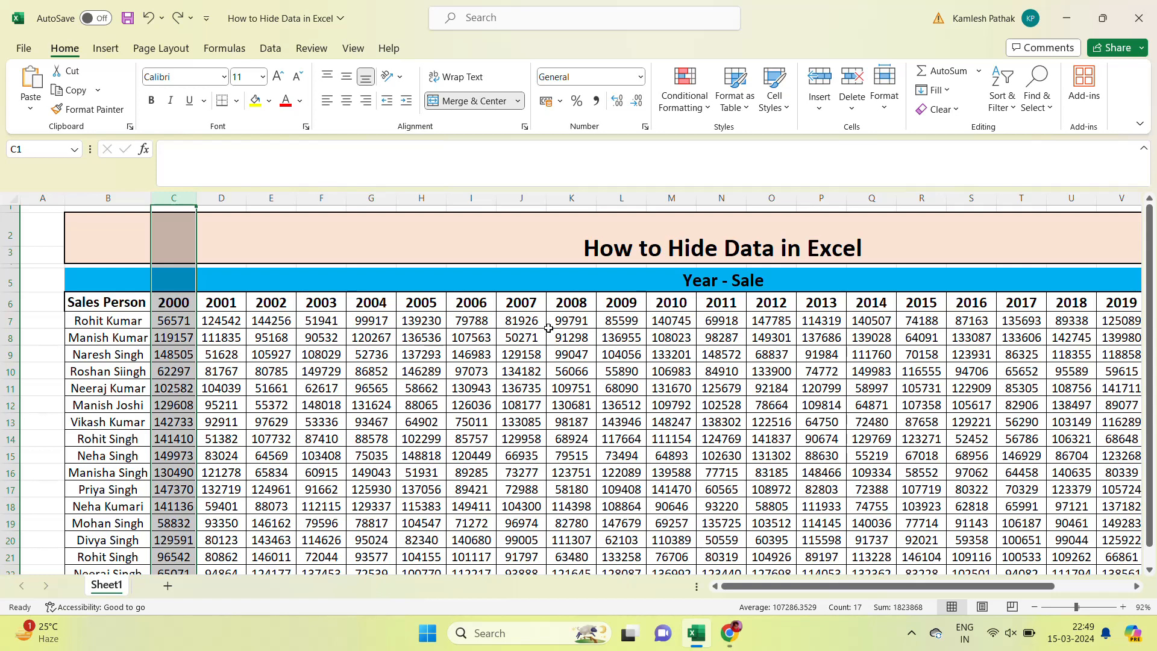
pyautogui.click(536, 309)
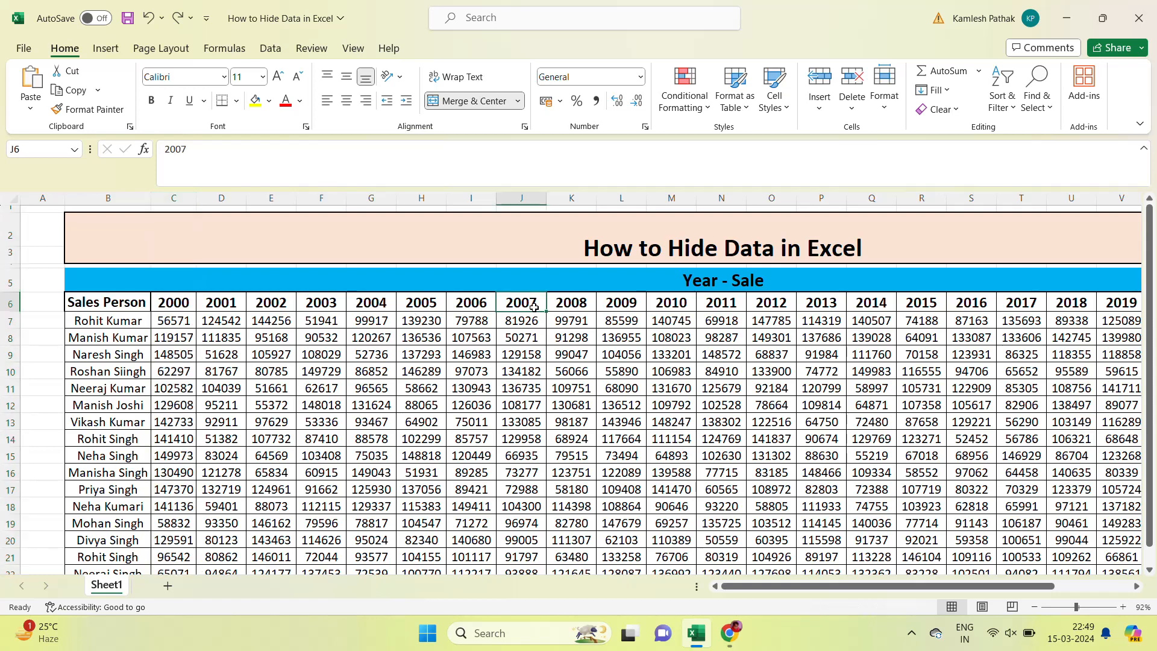
pyautogui.click(679, 299)
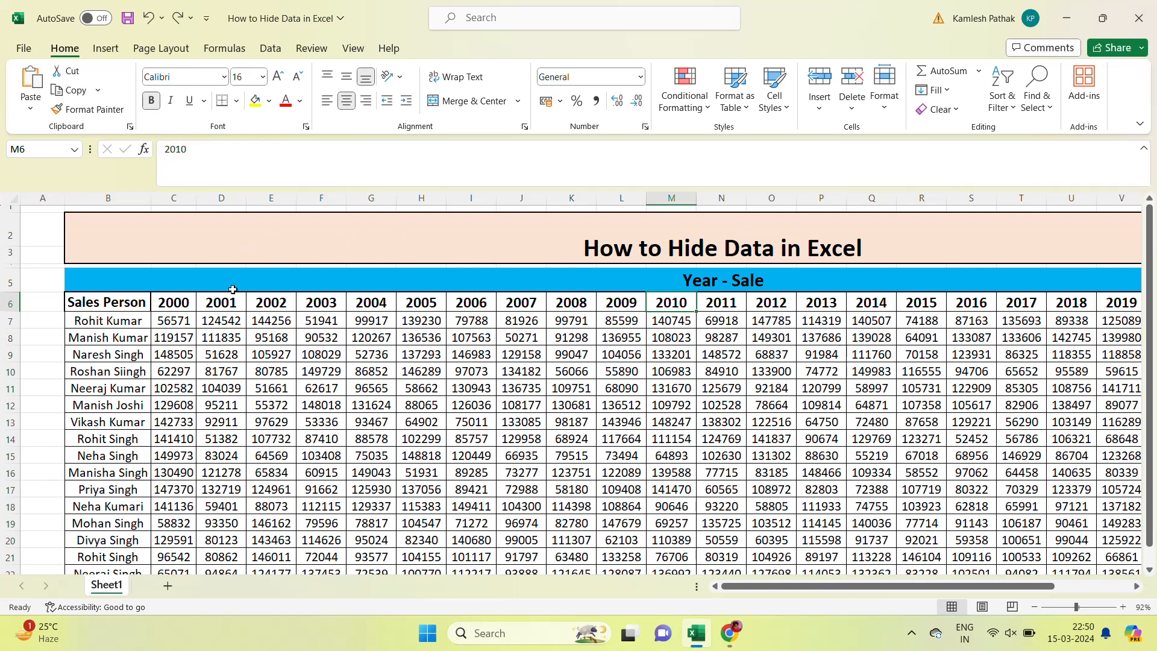
# Step: Examine the year headers from 2000 toward 2024, then back around the 2010 and 2011 columns
pyautogui.click(174, 301)
pyautogui.press('Right')
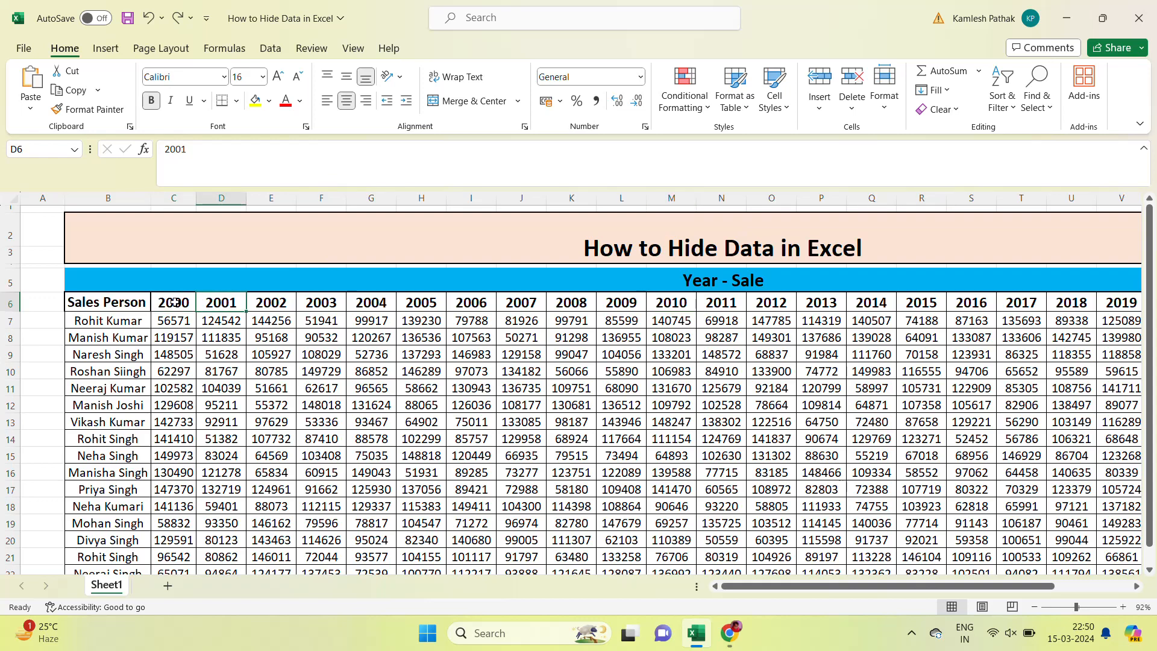
pyautogui.press('Right')
pyautogui.press('Right')
pyautogui.press('Right')
pyautogui.press('Right')
pyautogui.press('Right')
pyautogui.press('Right')
pyautogui.press('Right')
pyautogui.press('Right')
pyautogui.press('Right')
pyautogui.press('Right')
pyautogui.press('Right')
pyautogui.press('Right')
pyautogui.press('Right')
pyautogui.press('Right')
pyautogui.press('Right')
pyautogui.press('Right')
pyautogui.press('Right')
pyautogui.press('Right')
pyautogui.press('Right')
pyautogui.press('Right')
pyautogui.press('Left')
pyautogui.press('Left')
pyautogui.press('Left')
pyautogui.press('Left')
pyautogui.press('Left')
pyautogui.press('Left')
pyautogui.press('Left')
pyautogui.press('Left')
pyautogui.press('Left')
pyautogui.press('Left')
pyautogui.press('Left')
pyautogui.press('Left')
pyautogui.press('Left')
pyautogui.press('Left')
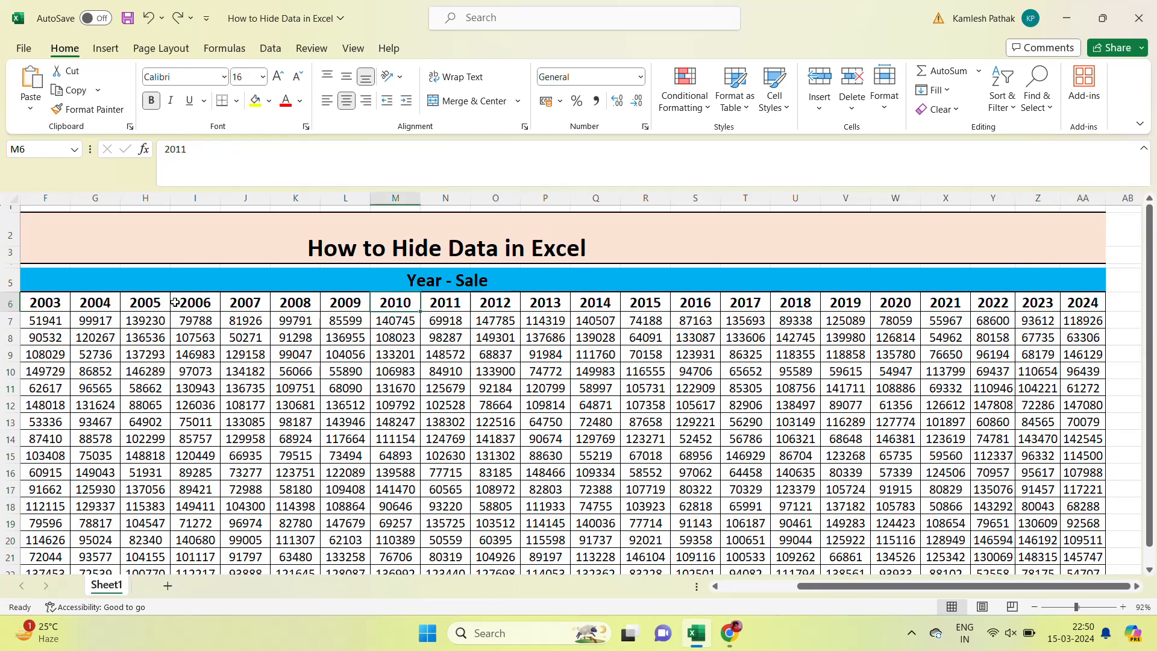
pyautogui.press('Left')
pyautogui.press('Left')
pyautogui.press('Left')
pyautogui.press('Right')
pyautogui.press('Right')
pyautogui.press('Right')
pyautogui.press('Right')
pyautogui.press('Left')
pyautogui.press('Right')
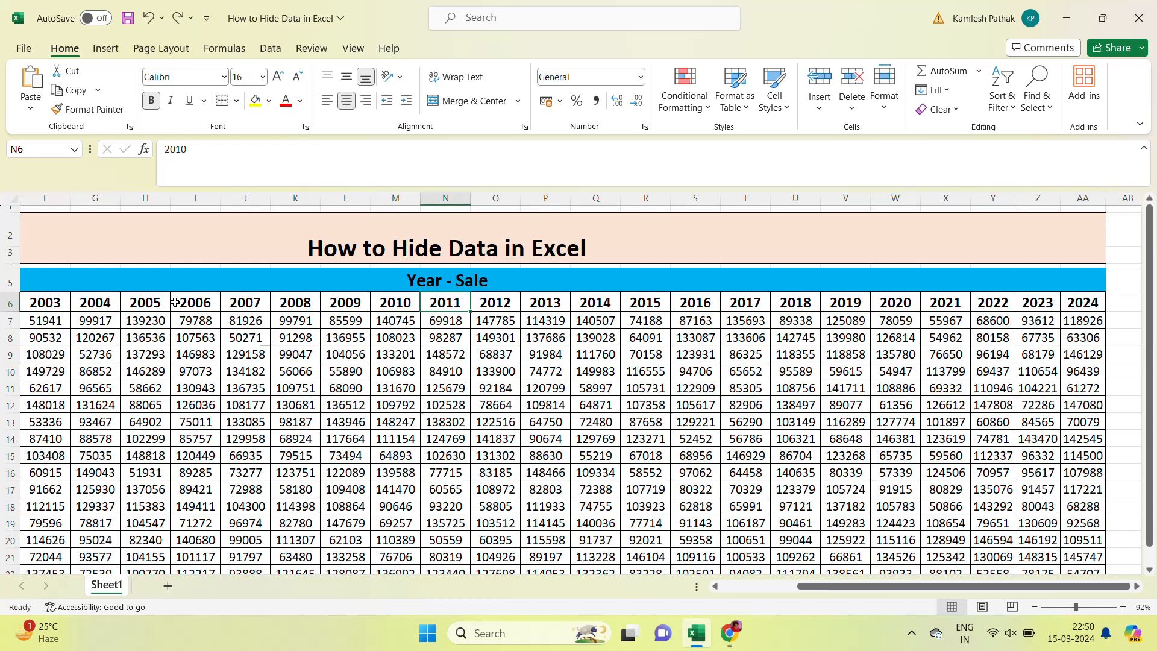
# Step: Examine the year headers in row 6 from 2010 back to 2000
pyautogui.press('Left')
pyautogui.press('Left')
pyautogui.press('Left')
pyautogui.press('Left')
pyautogui.press('Left')
pyautogui.press('Left')
pyautogui.press('Left')
pyautogui.press('Left')
pyautogui.press('Left')
pyautogui.press('Left')
pyautogui.press('Left')
pyautogui.press('Left')
pyautogui.press('Left')
pyautogui.press('Right')
pyautogui.press('Right')
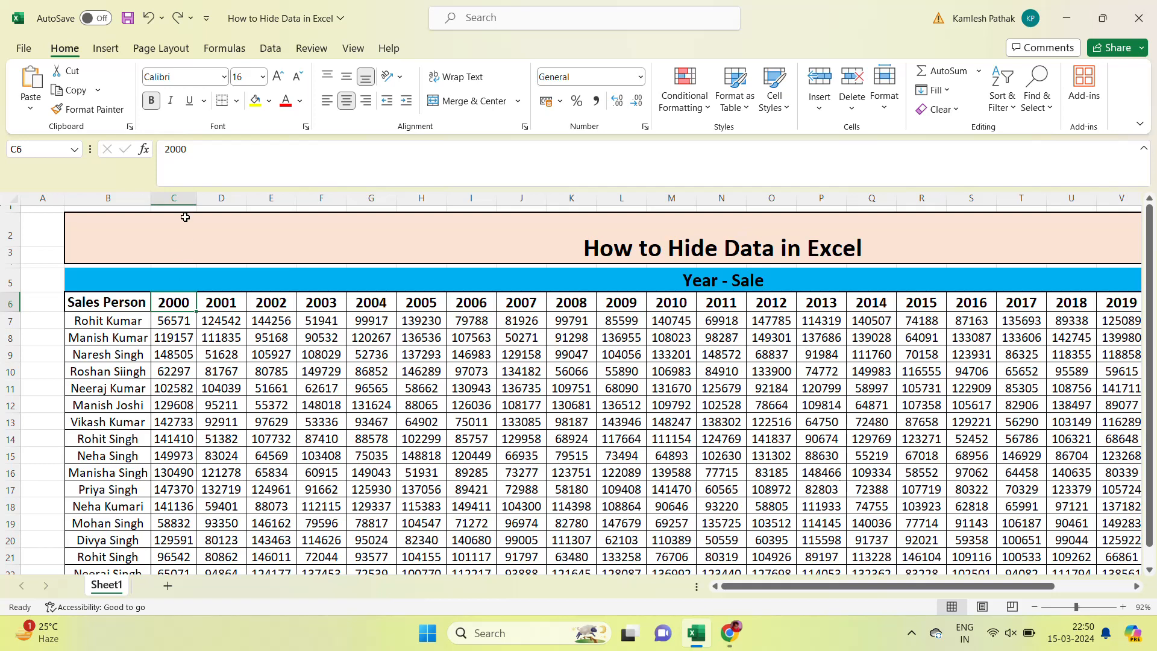
# Step: Hide the 2000 through 2009 sales columns, C to L
pyautogui.click(178, 197)
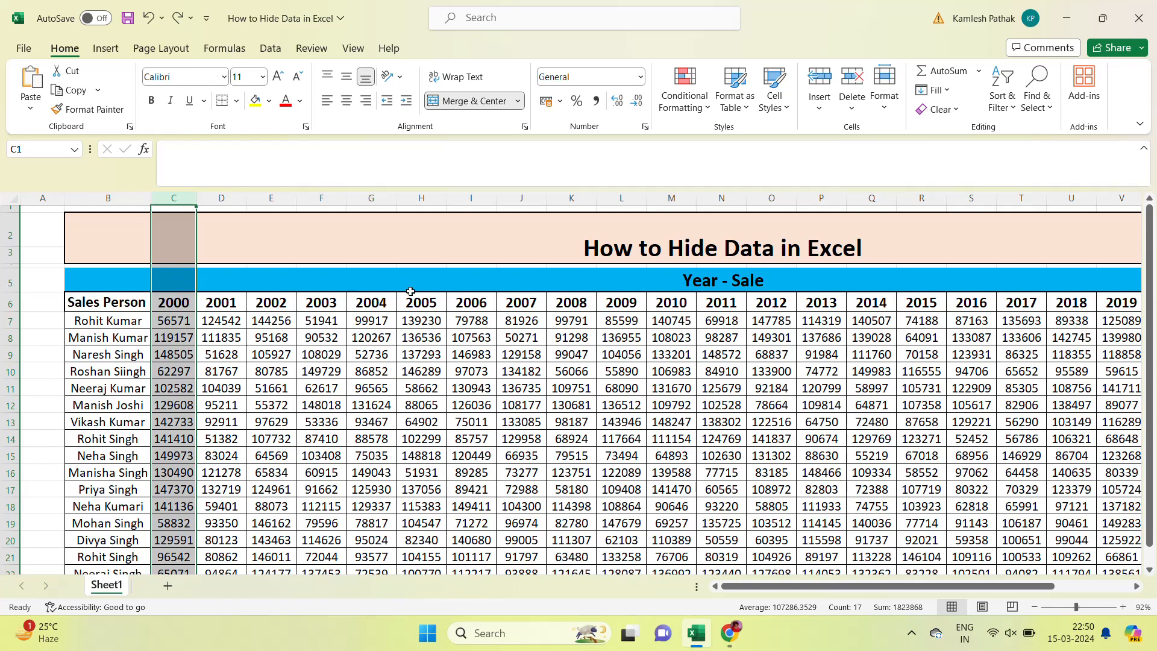
pyautogui.keyDown('shift'); pyautogui.click(622, 199); pyautogui.keyUp('shift')
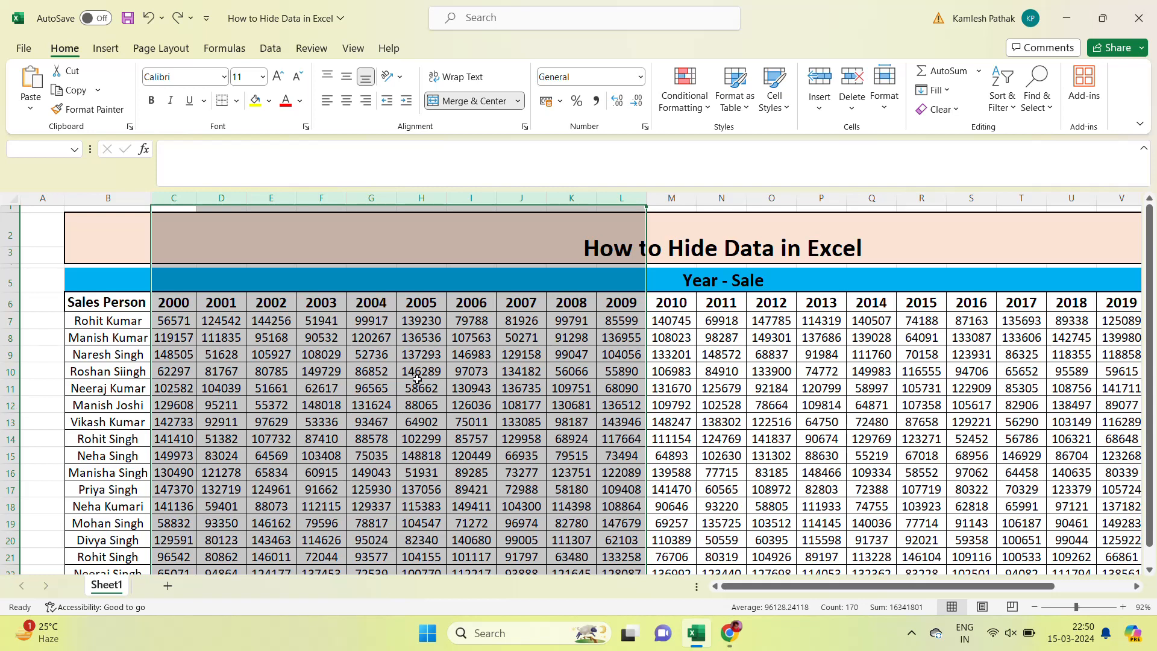
pyautogui.rightClick(419, 422)
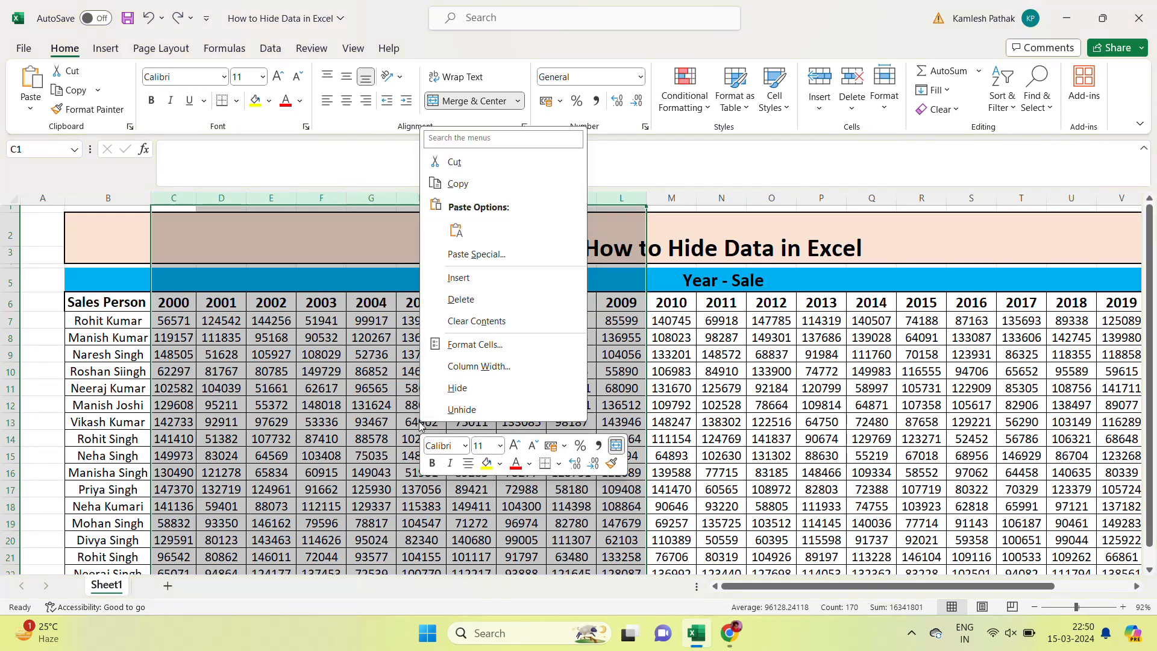
pyautogui.click(471, 396)
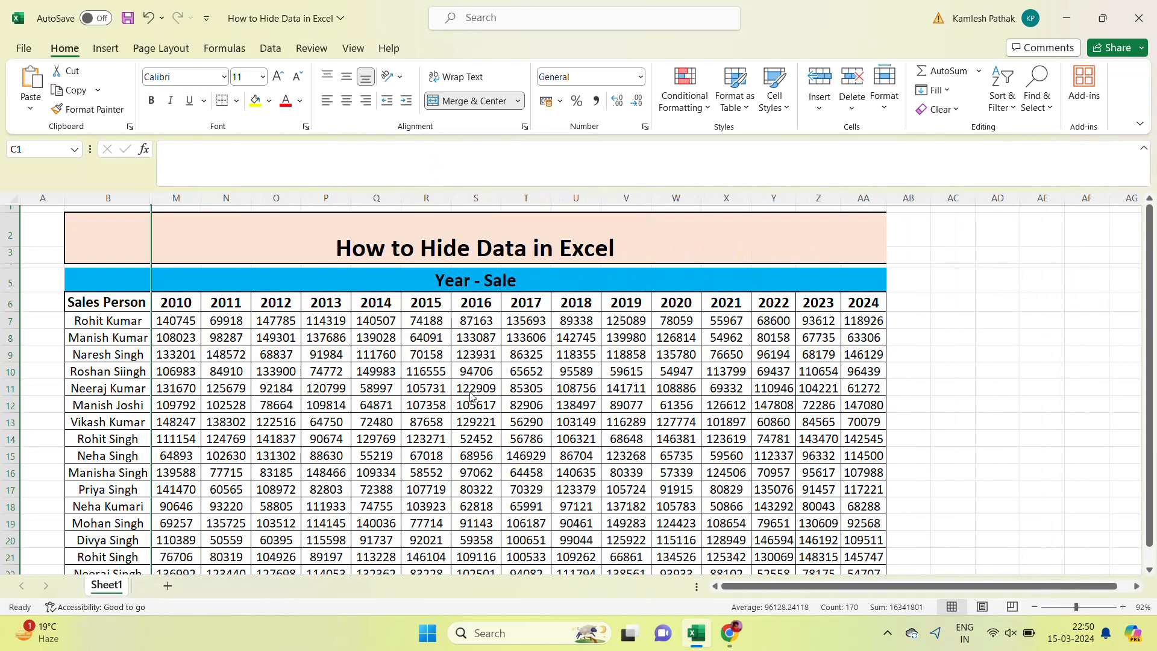
pyautogui.click(196, 369)
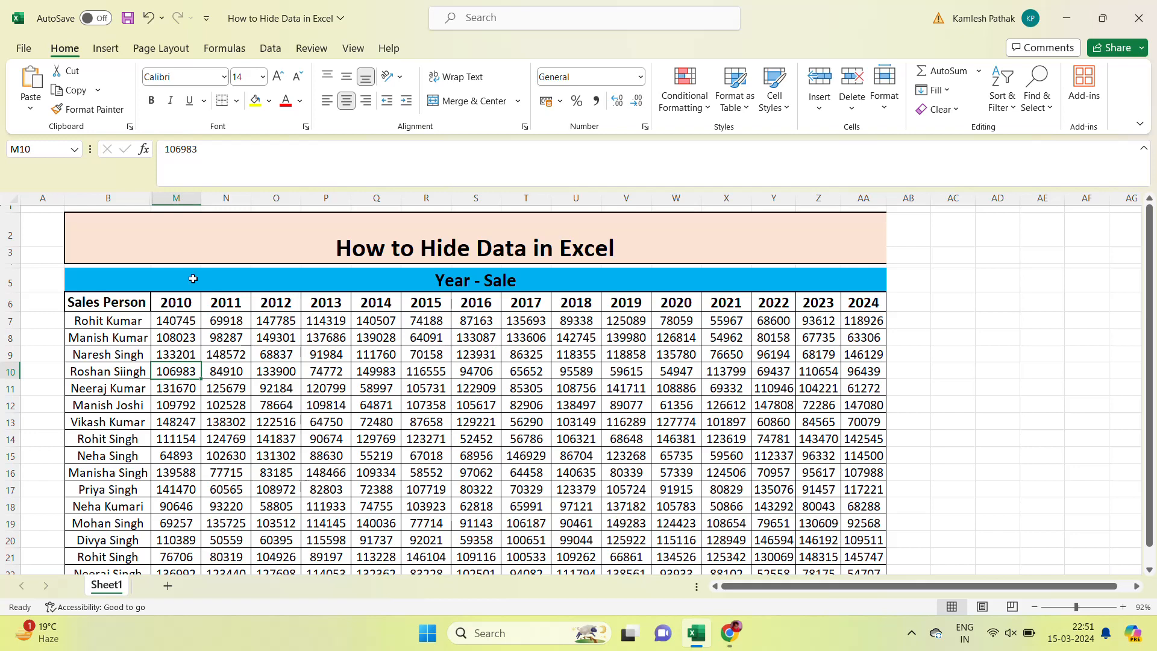
# Step: Unhide the columns between Sales Person and 2010 by selecting columns B and M around the gap
pyautogui.click(176, 196)
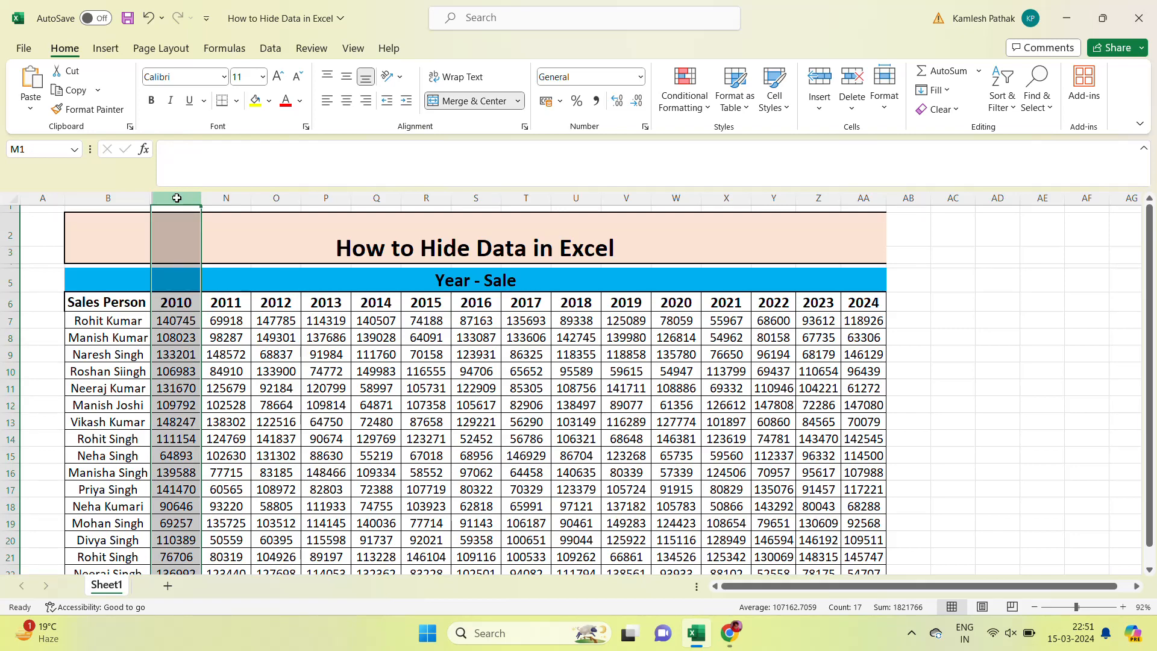
pyautogui.keyDown('shift'); pyautogui.click(100, 199); pyautogui.keyUp('shift')
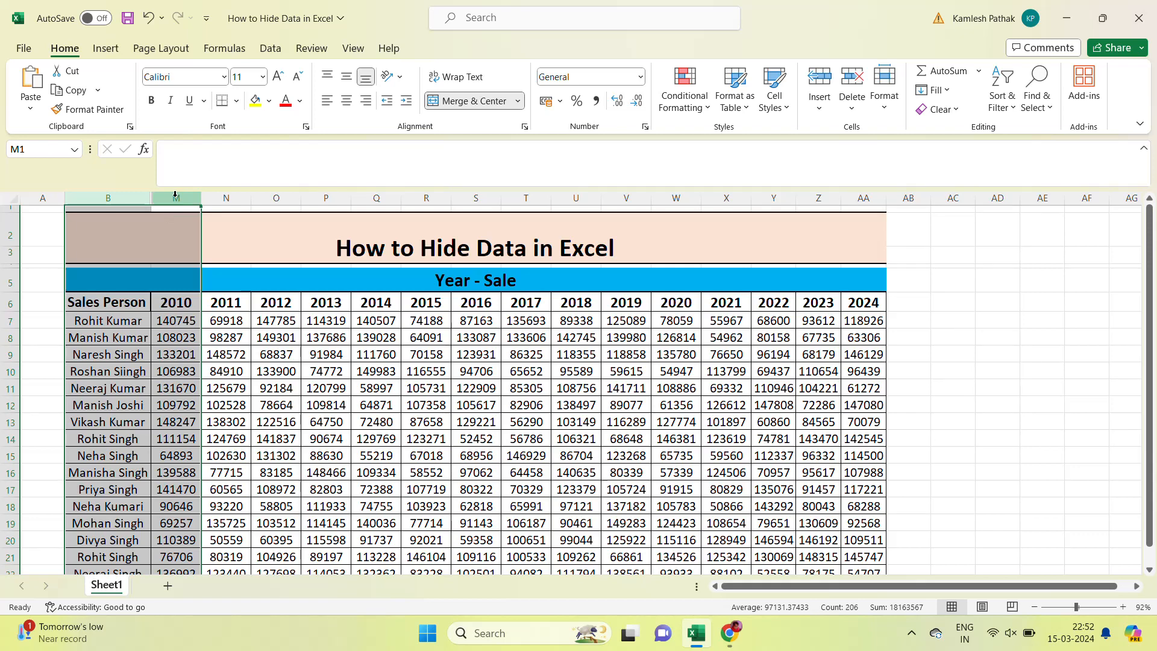
pyautogui.rightClick(115, 426)
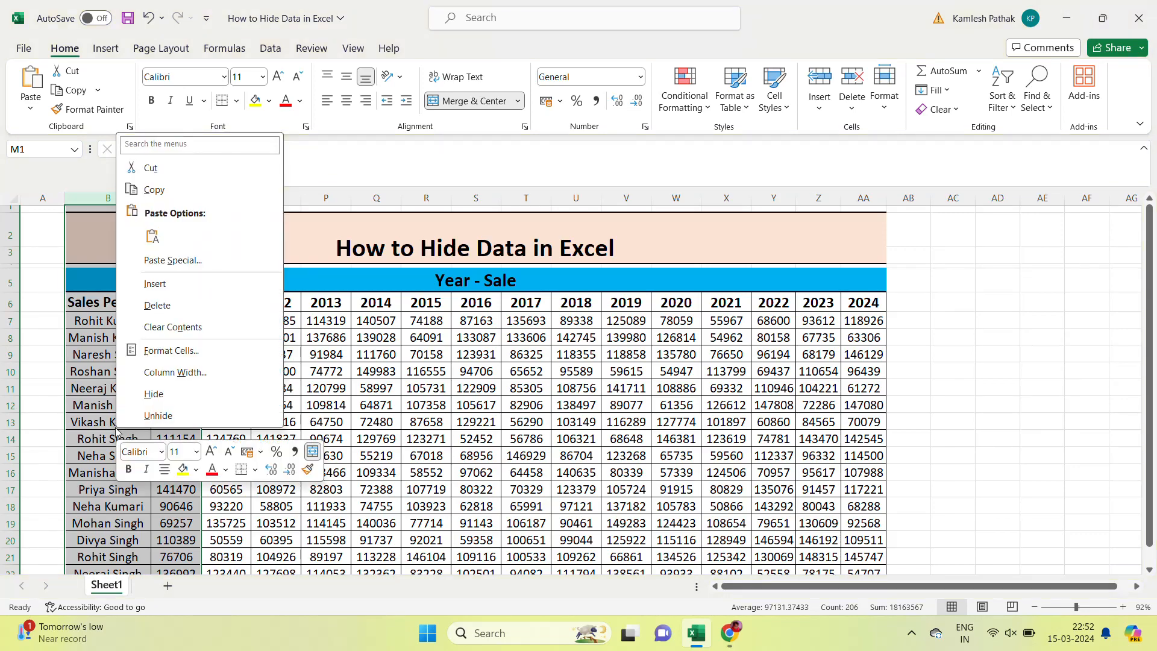
pyautogui.click(158, 416)
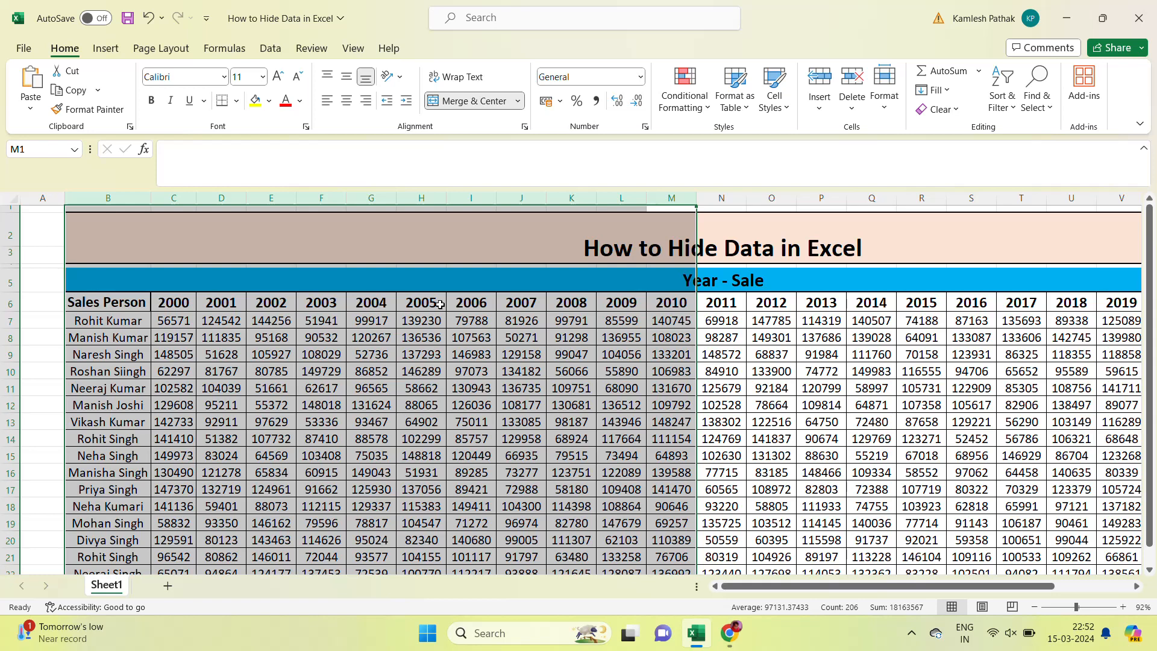
pyautogui.click(289, 314)
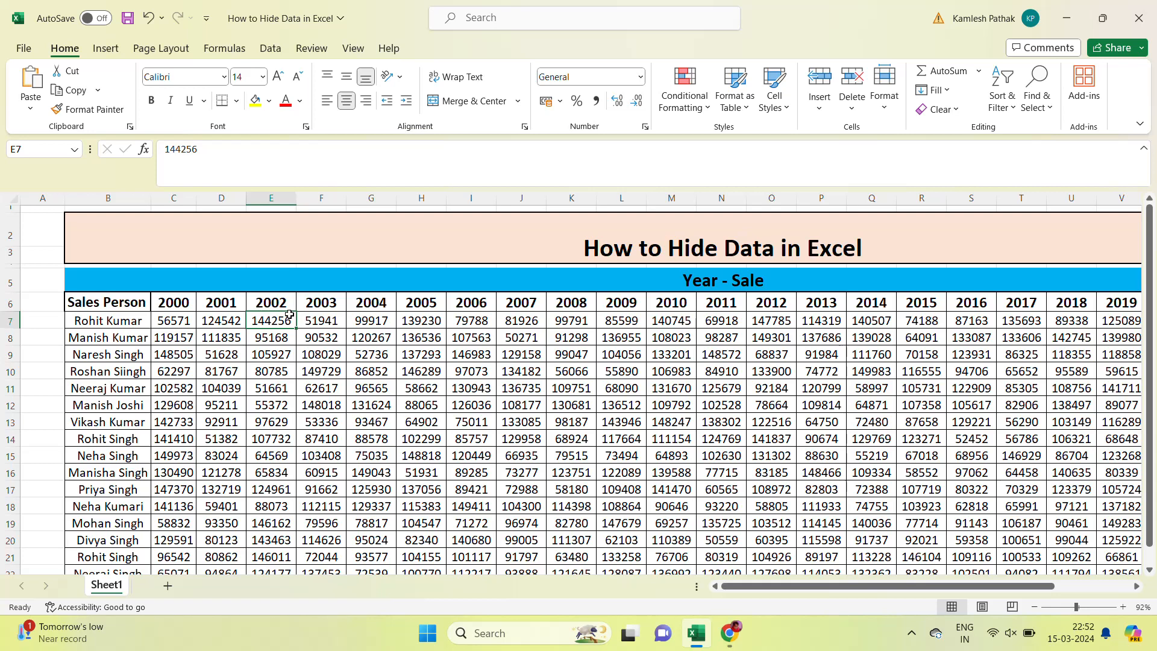
# Step: Hide the Sales Person column B
pyautogui.click(90, 199)
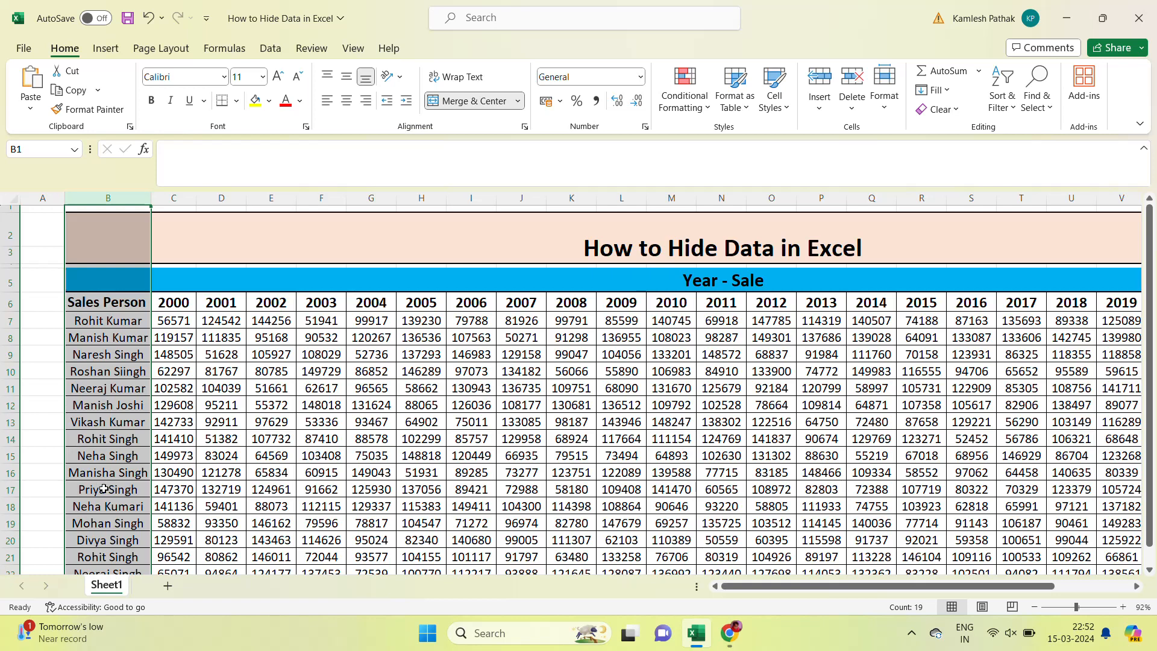
pyautogui.rightClick(104, 489)
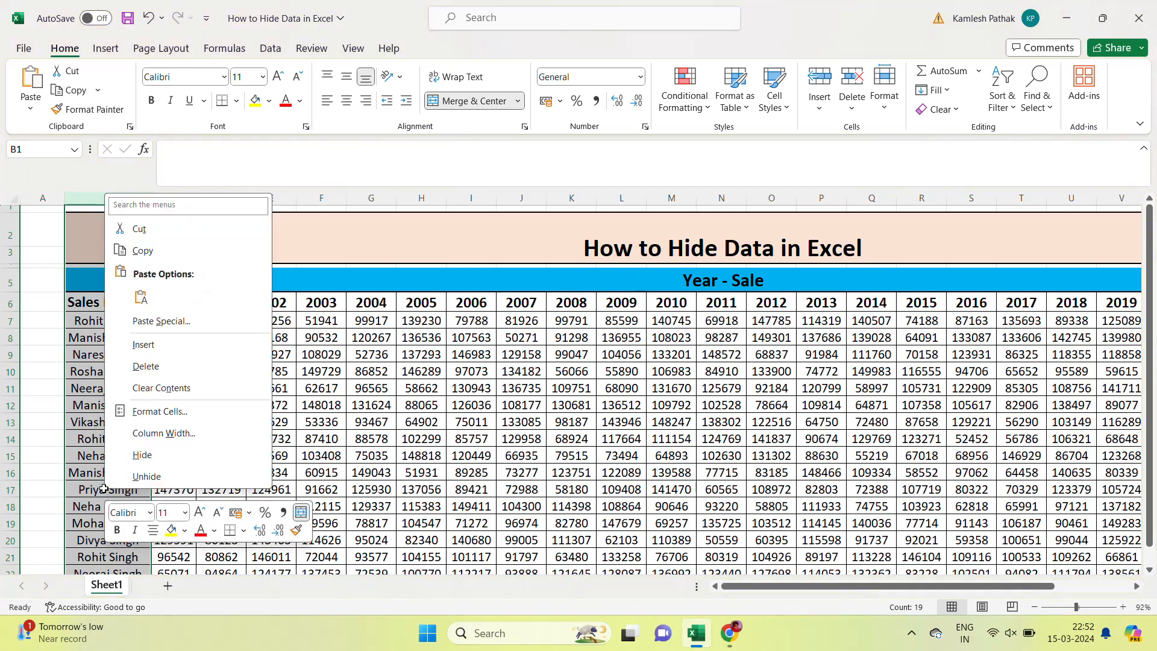
pyautogui.click(143, 455)
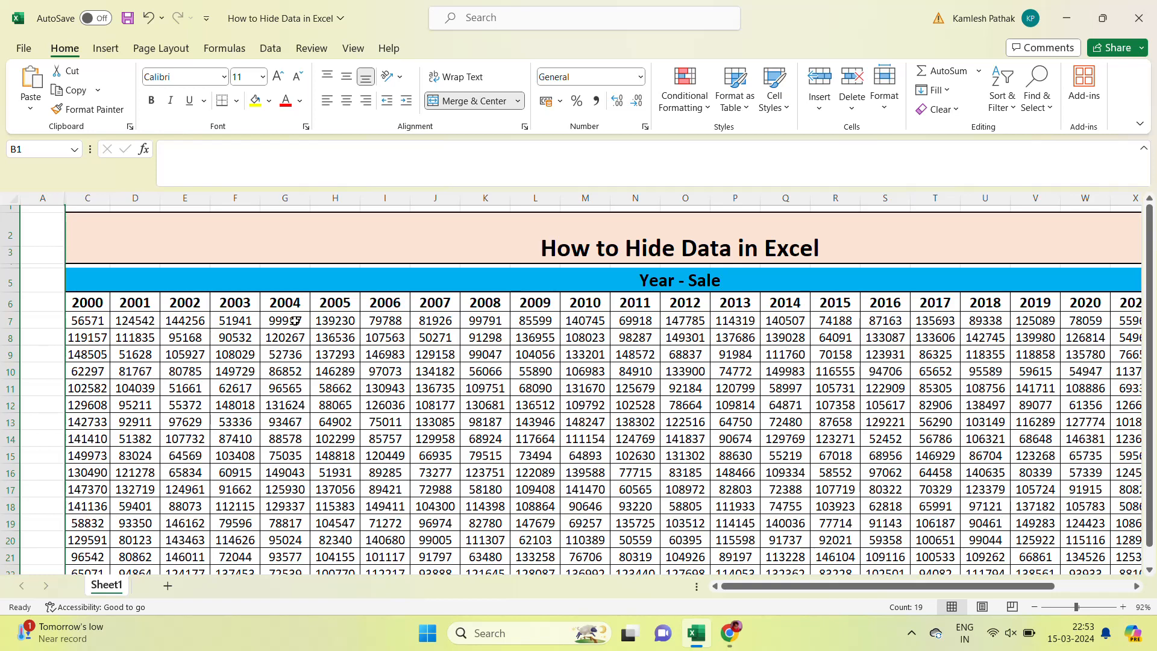
# Step: Unhide the Sales Person column by selecting the neighbouring columns A and C
pyautogui.click(33, 198)
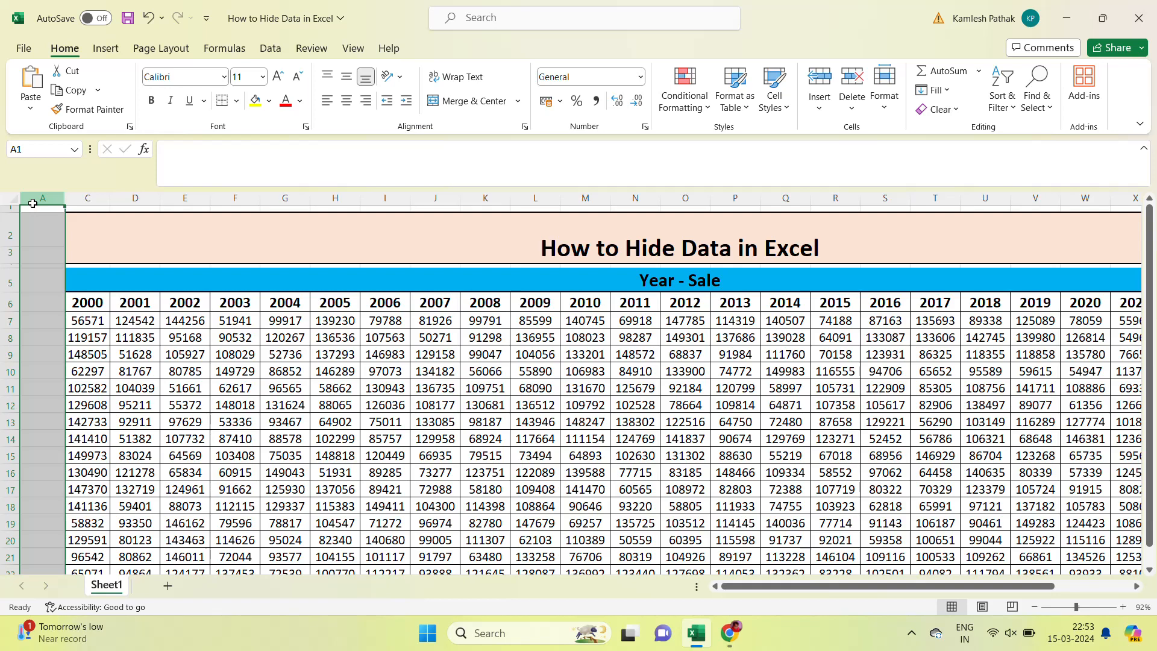
pyautogui.moveTo(33, 203); pyautogui.dragTo(81, 198)
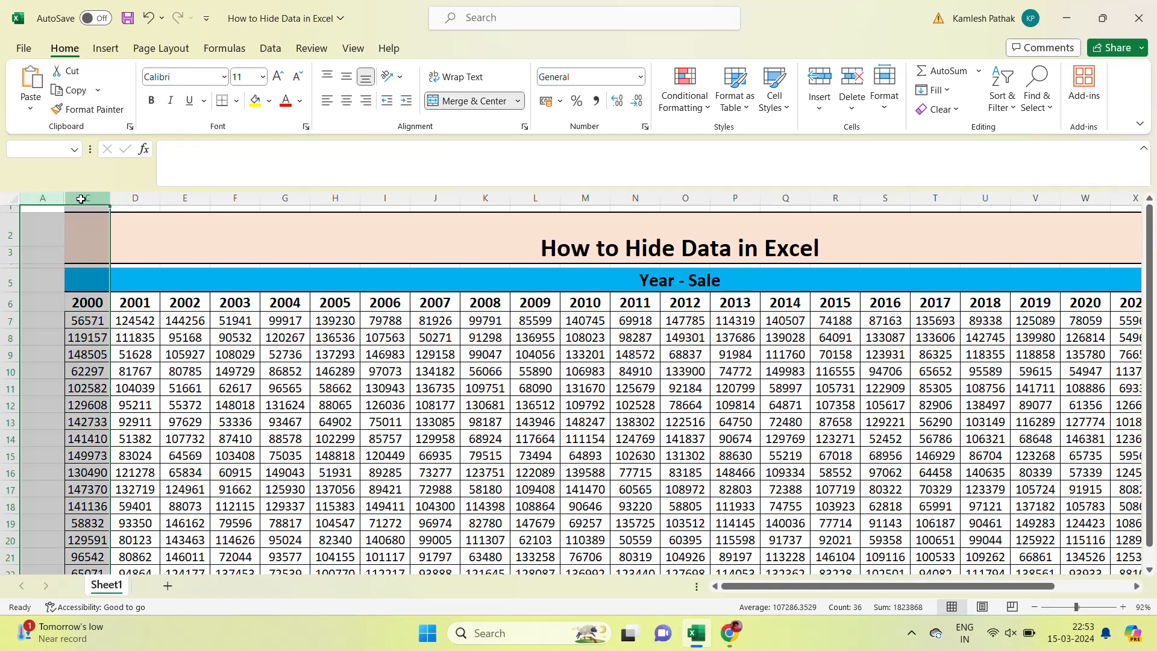
pyautogui.rightClick(85, 471)
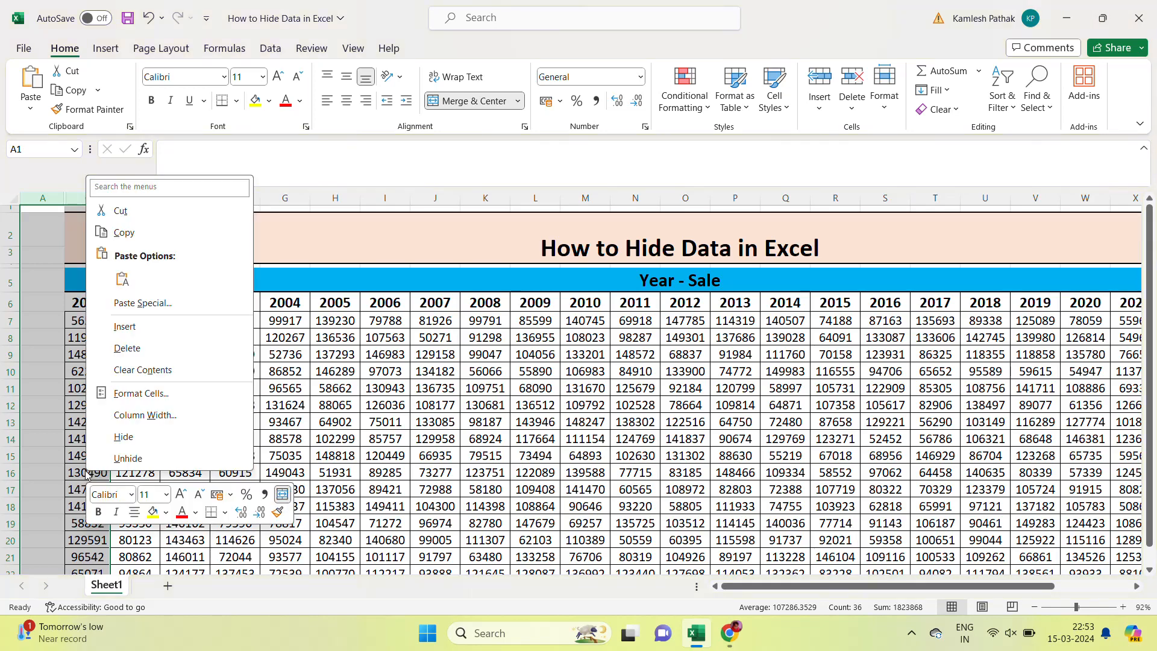
pyautogui.click(125, 459)
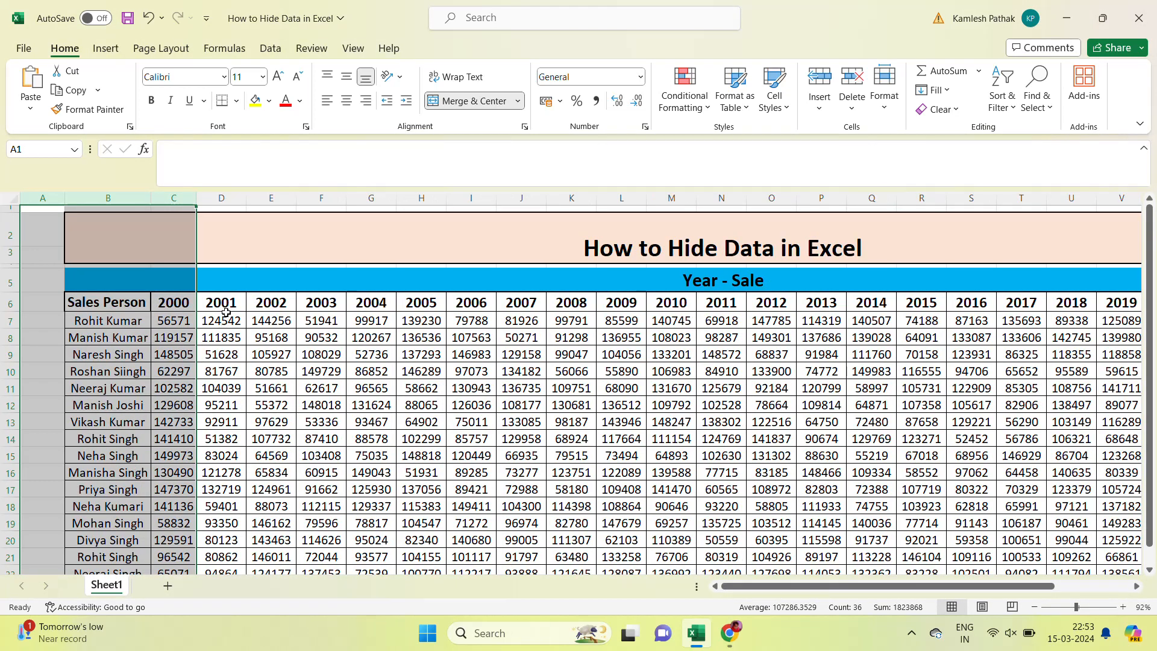
# Step: Examine the header row from Sales Person across the years past 2024, returning to the 2024 header
pyautogui.click(238, 281)
pyautogui.press('Down')
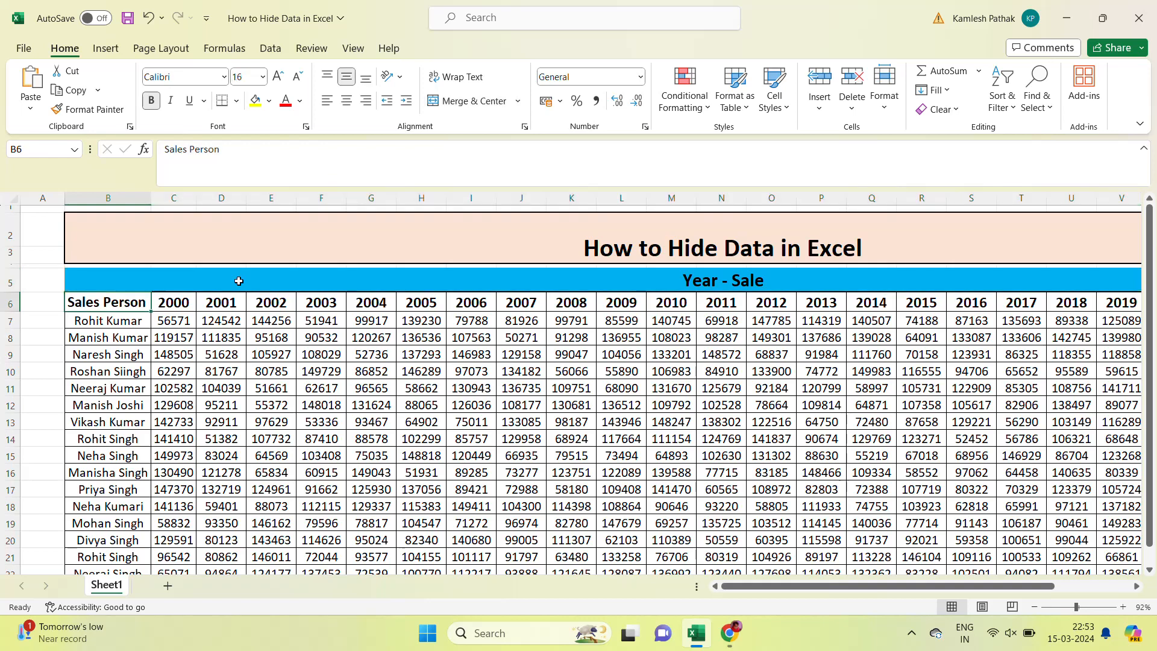
pyautogui.press('Right')
pyautogui.press('Right')
pyautogui.press('Right')
pyautogui.press('Right')
pyautogui.press('Right')
pyautogui.press('Right')
pyautogui.press('Right')
pyautogui.press('Right')
pyautogui.press('Right')
pyautogui.press('Right')
pyautogui.press('Right')
pyautogui.press('Right')
pyautogui.press('Right')
pyautogui.press('Right')
pyautogui.press('Right')
pyautogui.press('Right')
pyautogui.press('Right')
pyautogui.press('Right')
pyautogui.press('Right')
pyautogui.press('Right')
pyautogui.press('Right')
pyautogui.press('Right')
pyautogui.press('Right')
pyautogui.press('Right')
pyautogui.press('Right')
pyautogui.press('Right')
pyautogui.press('Right')
pyautogui.press('Right')
pyautogui.press('Right')
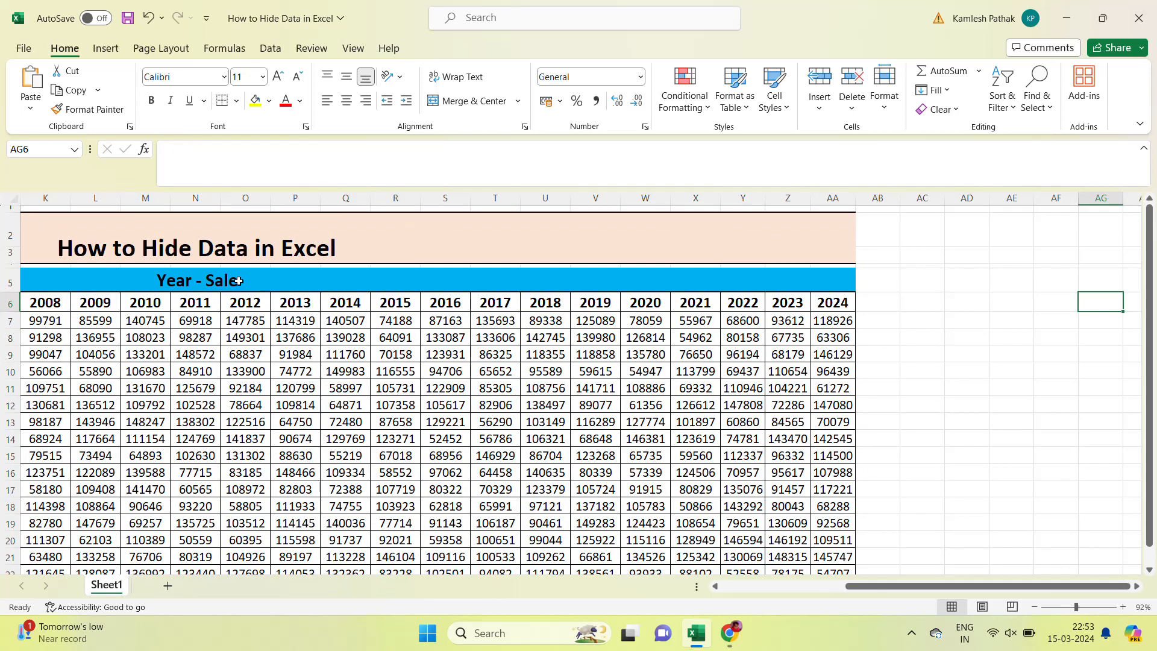
pyautogui.press('Left')
pyautogui.press('Left')
pyautogui.press('Left')
pyautogui.press('Left')
pyautogui.press('Left')
pyautogui.press('Left')
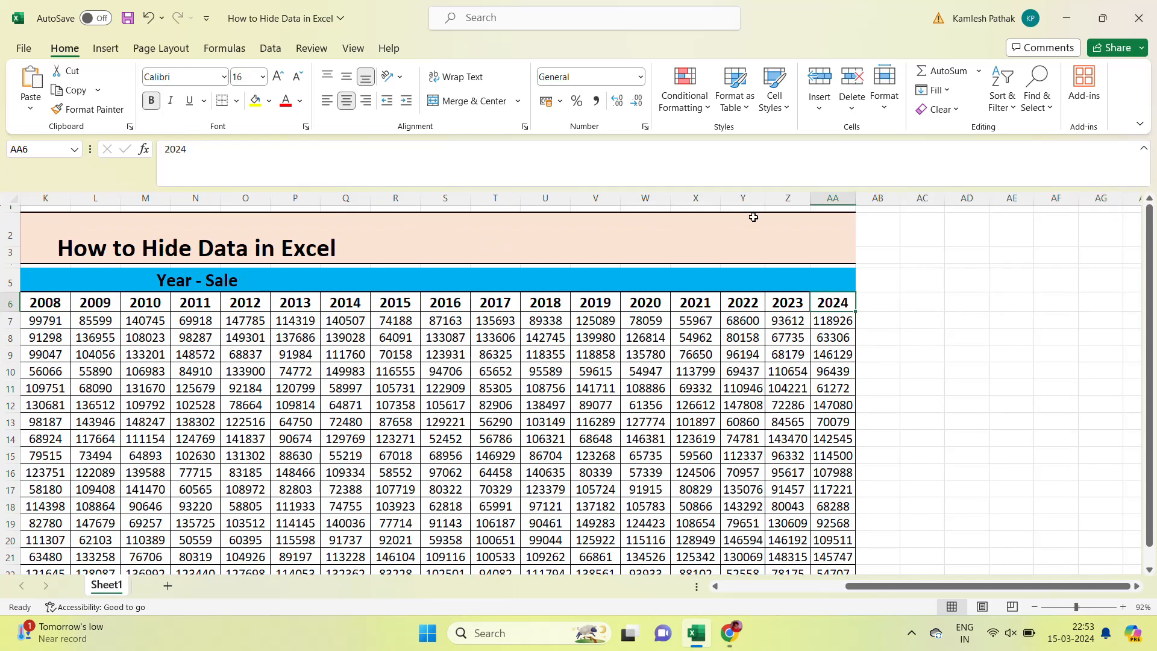
# Step: Hide the 2024 sales column AA
pyautogui.click(832, 198)
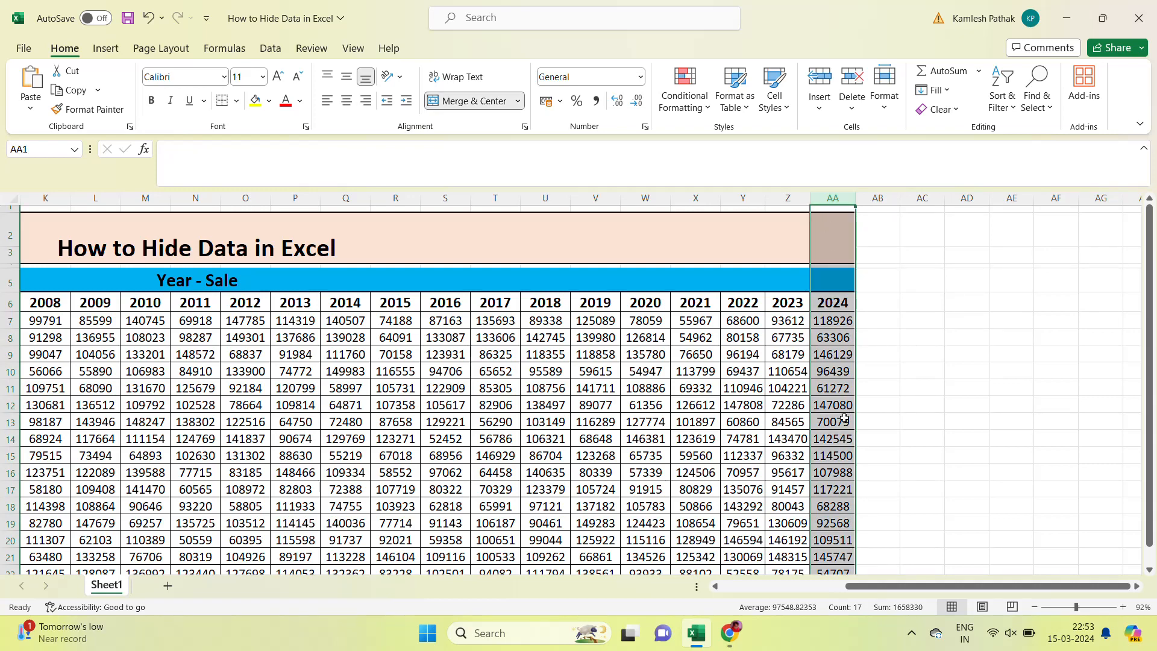
pyautogui.rightClick(834, 468)
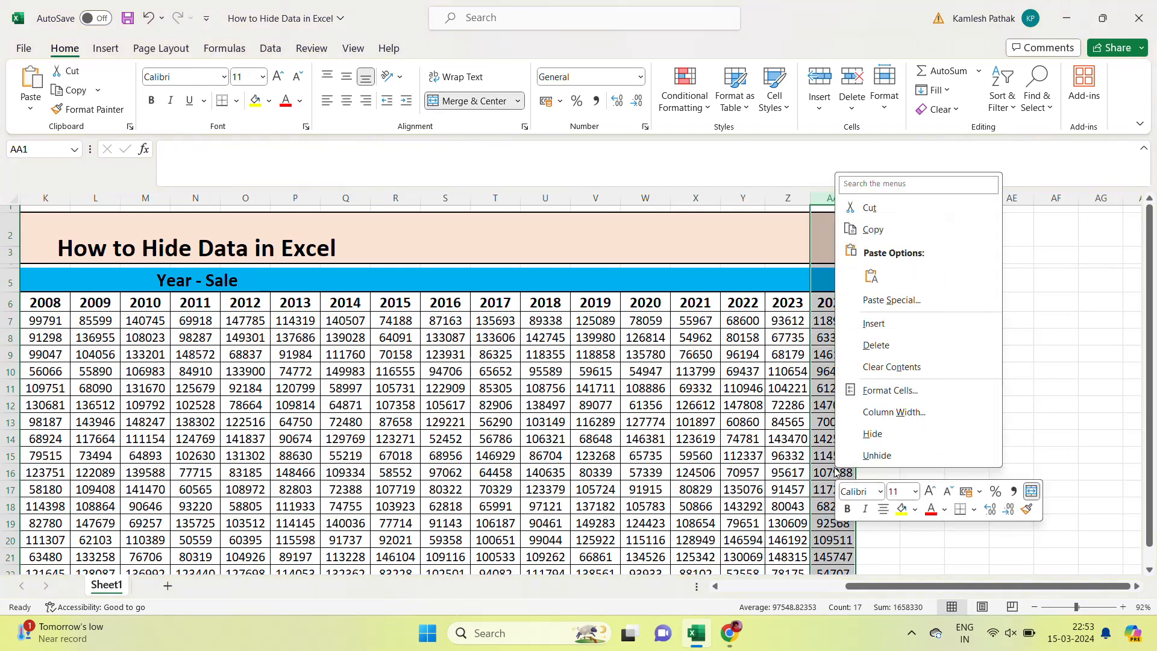
pyautogui.click(880, 443)
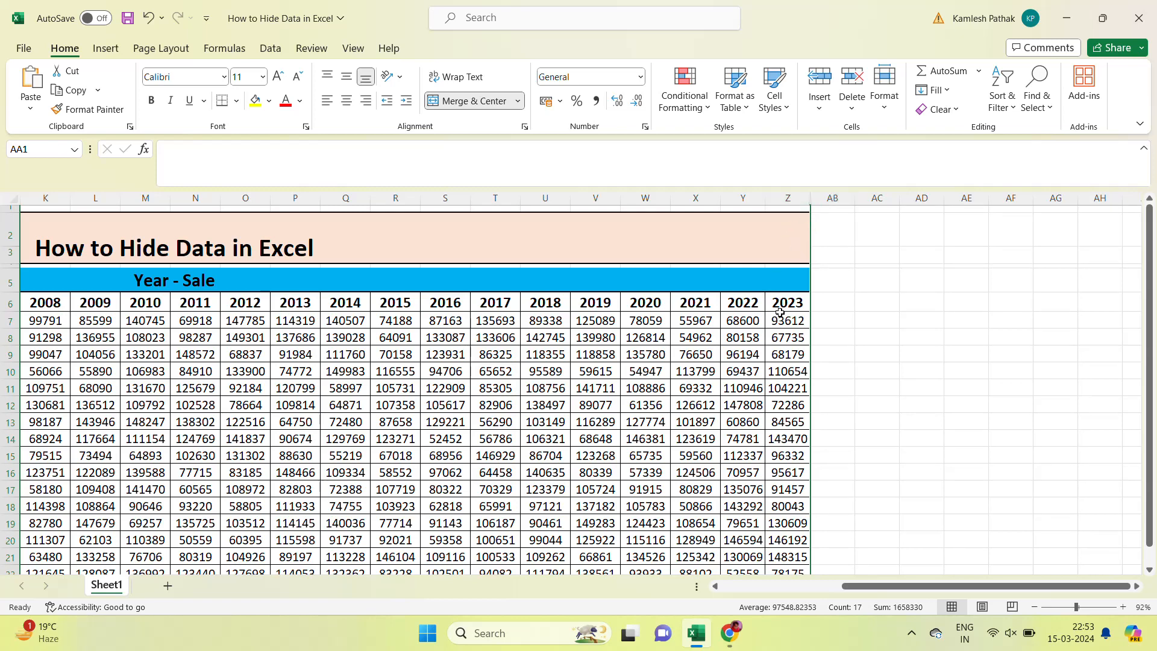
# Step: Unhide the 2024 column by selecting the adjacent columns Z and AB
pyautogui.click(781, 195)
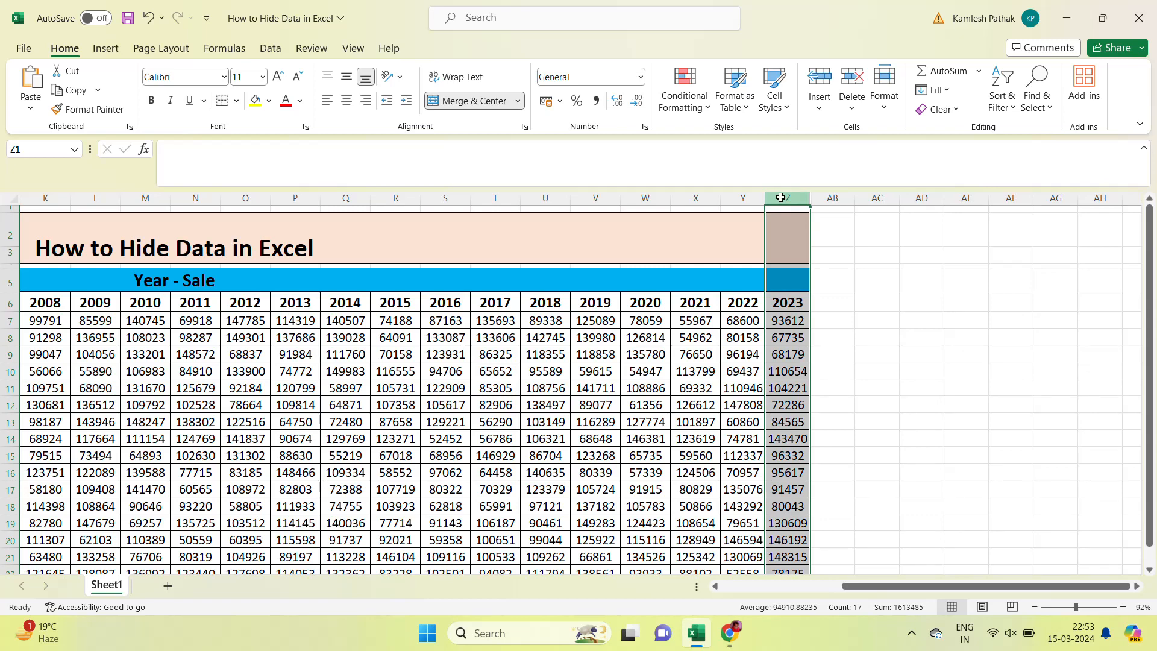
pyautogui.keyDown('shift'); pyautogui.click(840, 198); pyautogui.keyUp('shift')
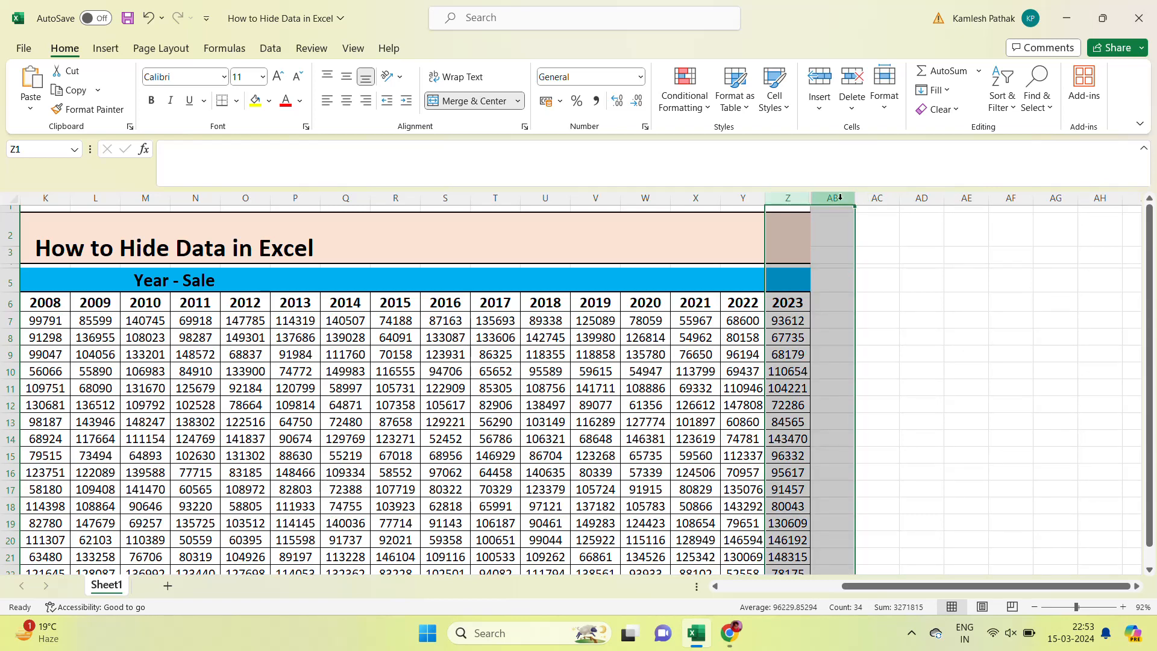
pyautogui.rightClick(796, 454)
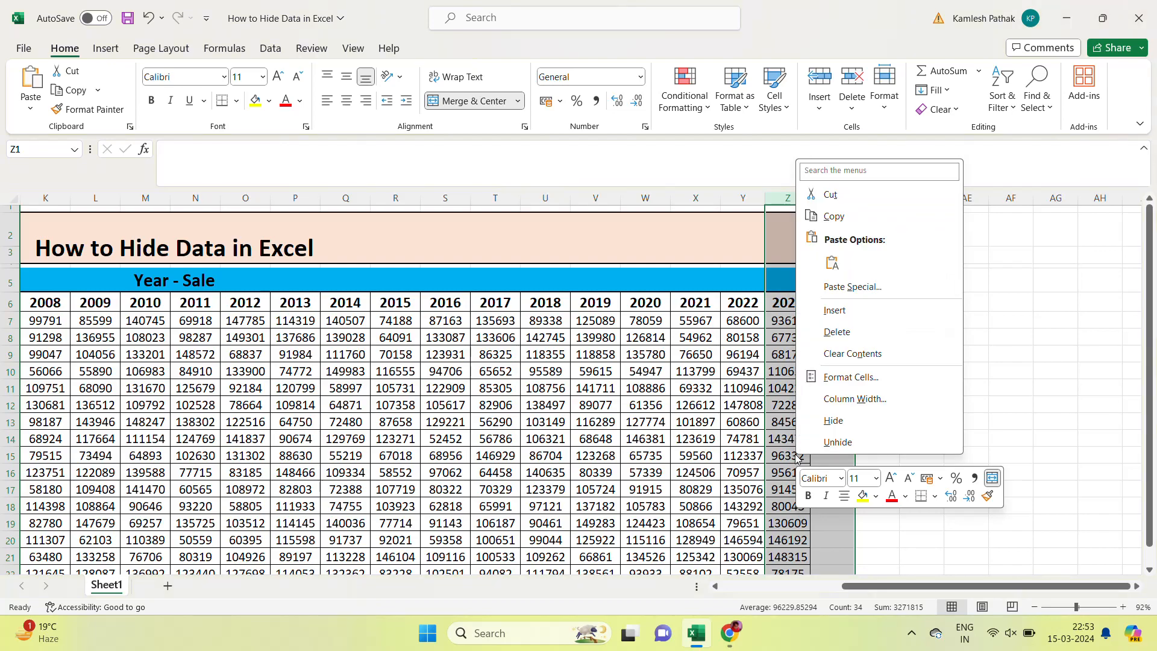
pyautogui.click(836, 442)
pyautogui.click(815, 279)
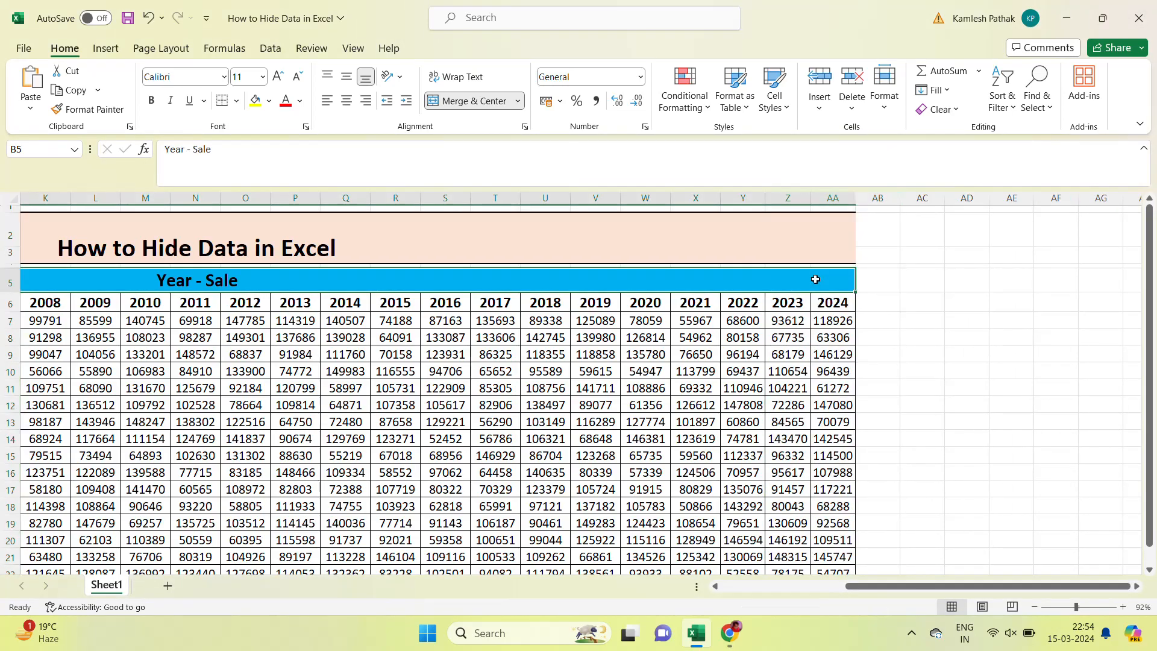
pyautogui.press('Down')
pyautogui.press('Down')
pyautogui.press('Down')
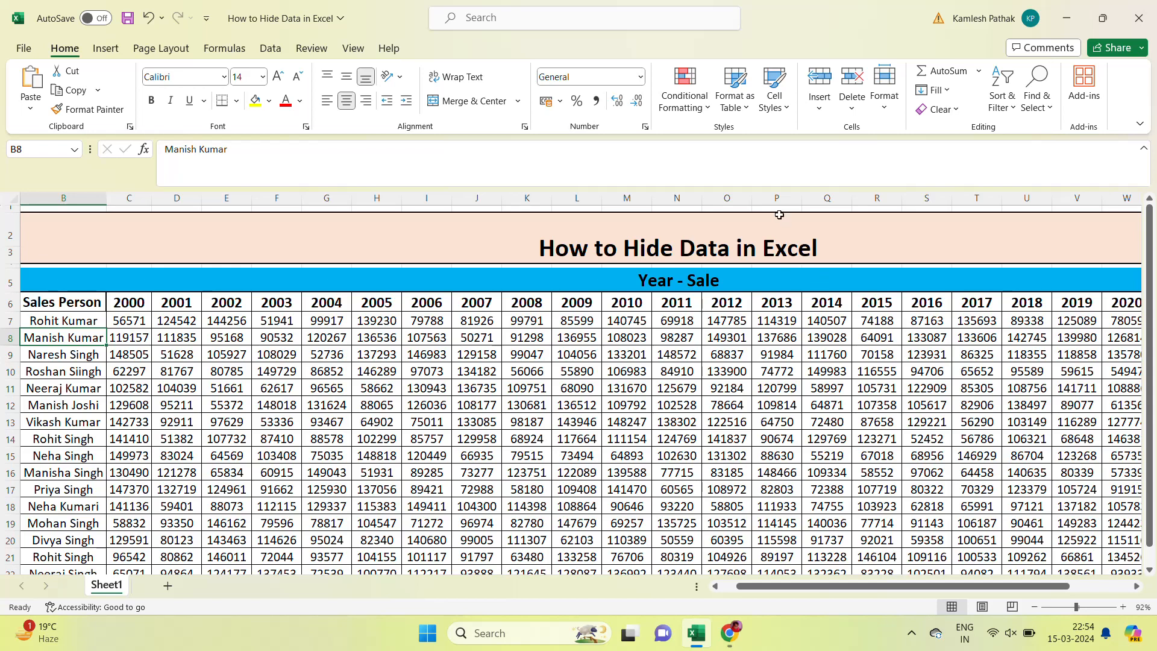
pyautogui.click(477, 284)
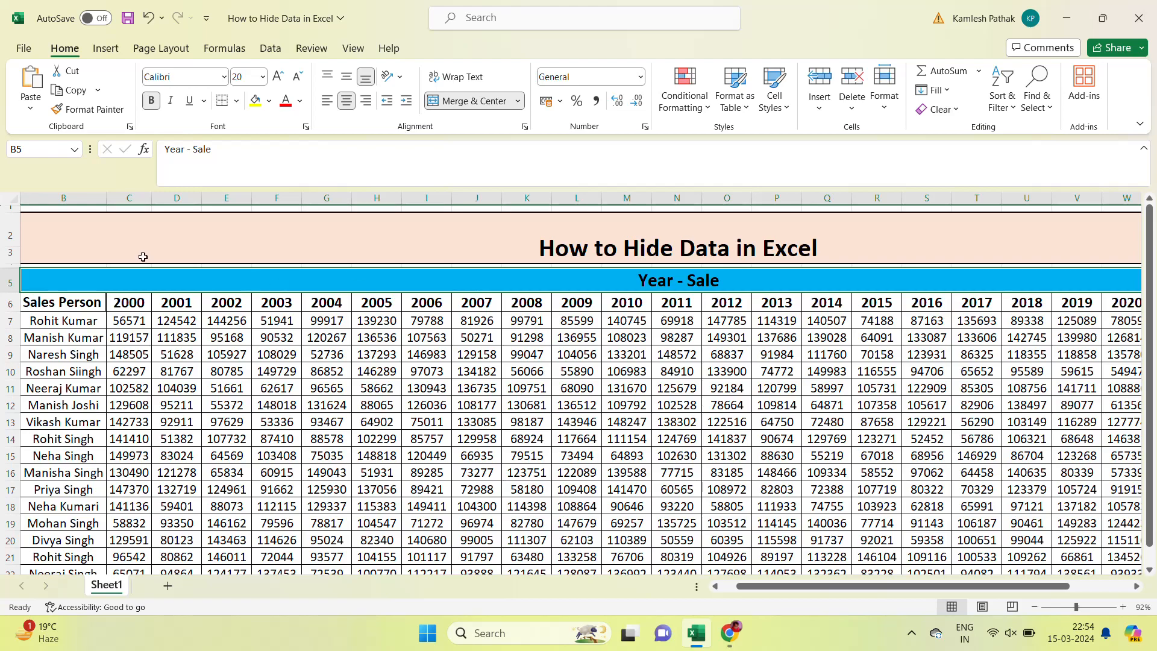
pyautogui.click(129, 198)
pyautogui.hotkey('ctrl', 'shift', 'Right')
pyautogui.press('Right')
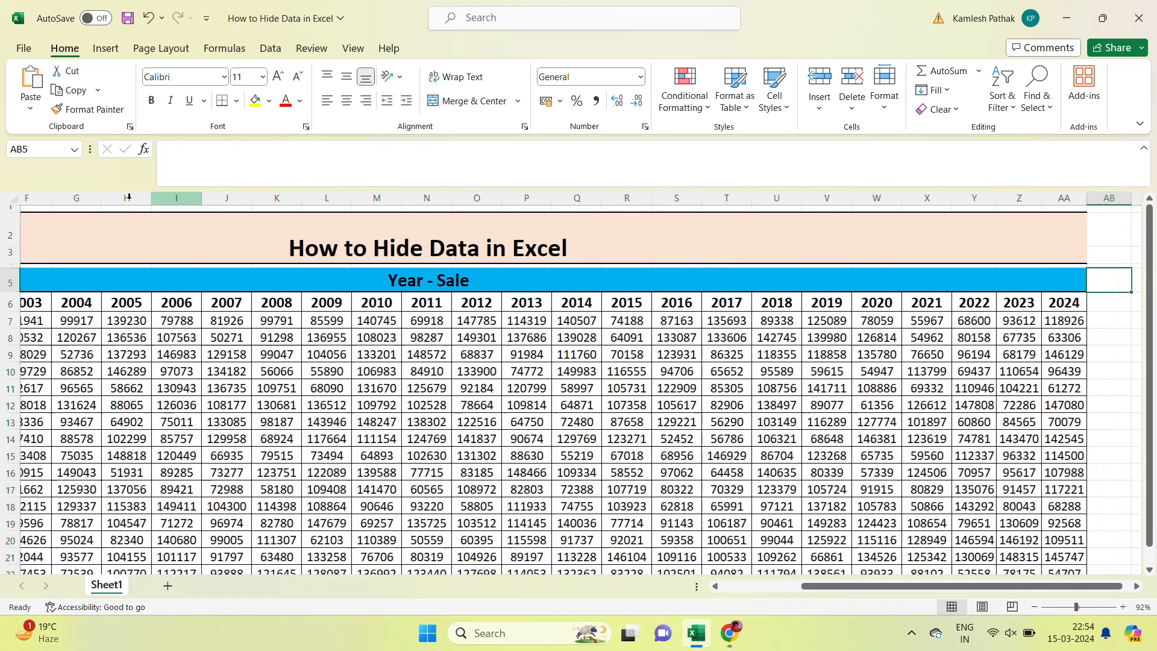
pyautogui.click(87, 260)
pyautogui.press('Home')
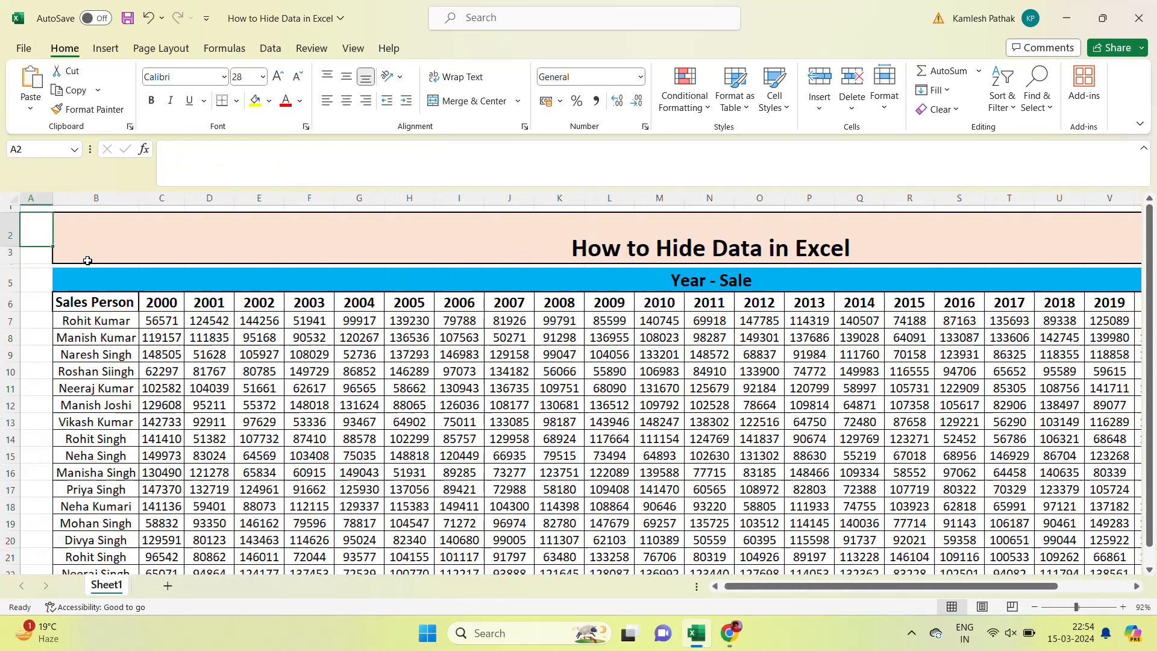
pyautogui.click(176, 198)
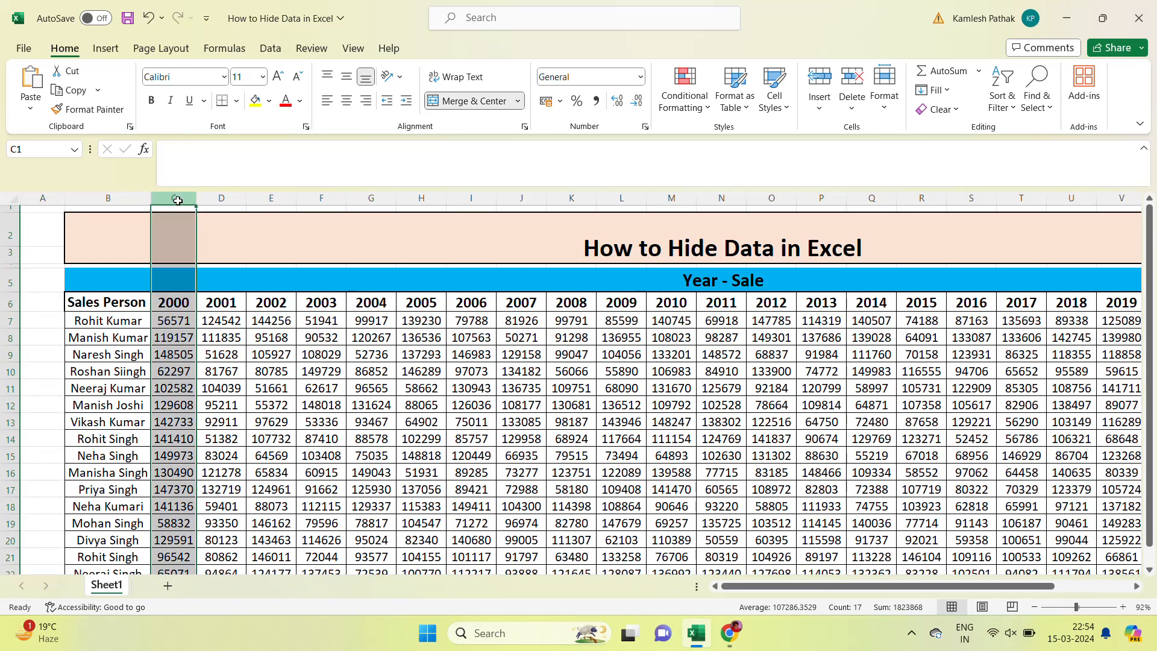
pyautogui.keyDown('shift'); pyautogui.click(1016, 196); pyautogui.keyUp('shift')
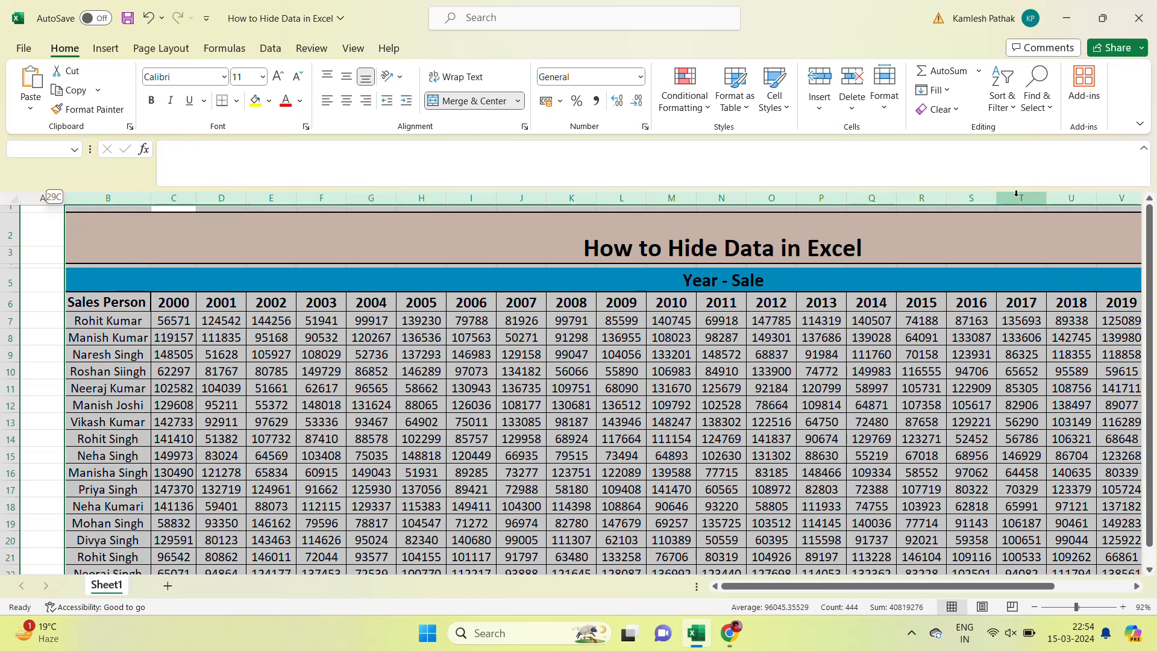
pyautogui.press('Left')
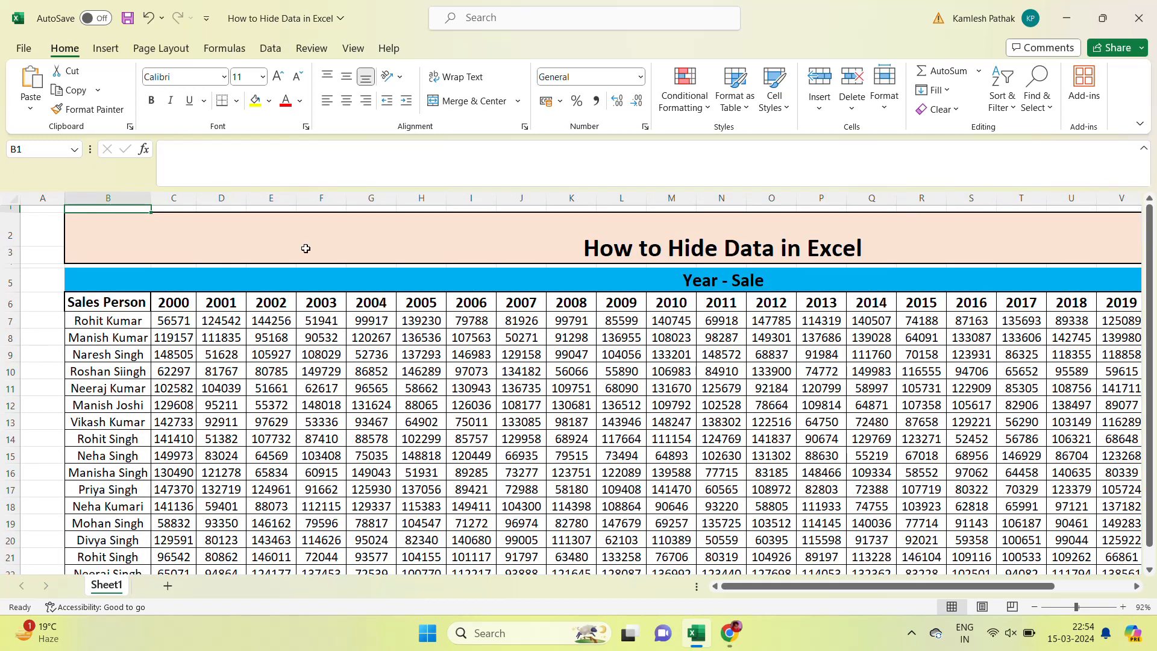
# Step: Hide the yearly sales columns C through T, covering 2000 to 2017
pyautogui.click(173, 197)
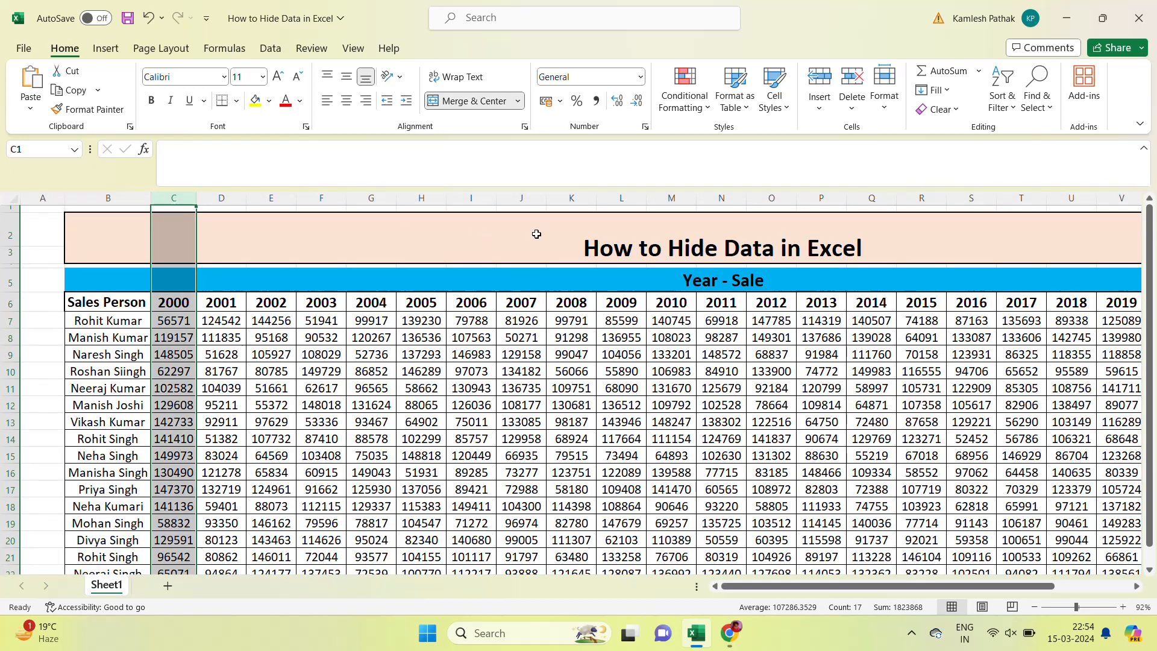
pyautogui.moveTo(526, 205); pyautogui.dragTo(520, 199)
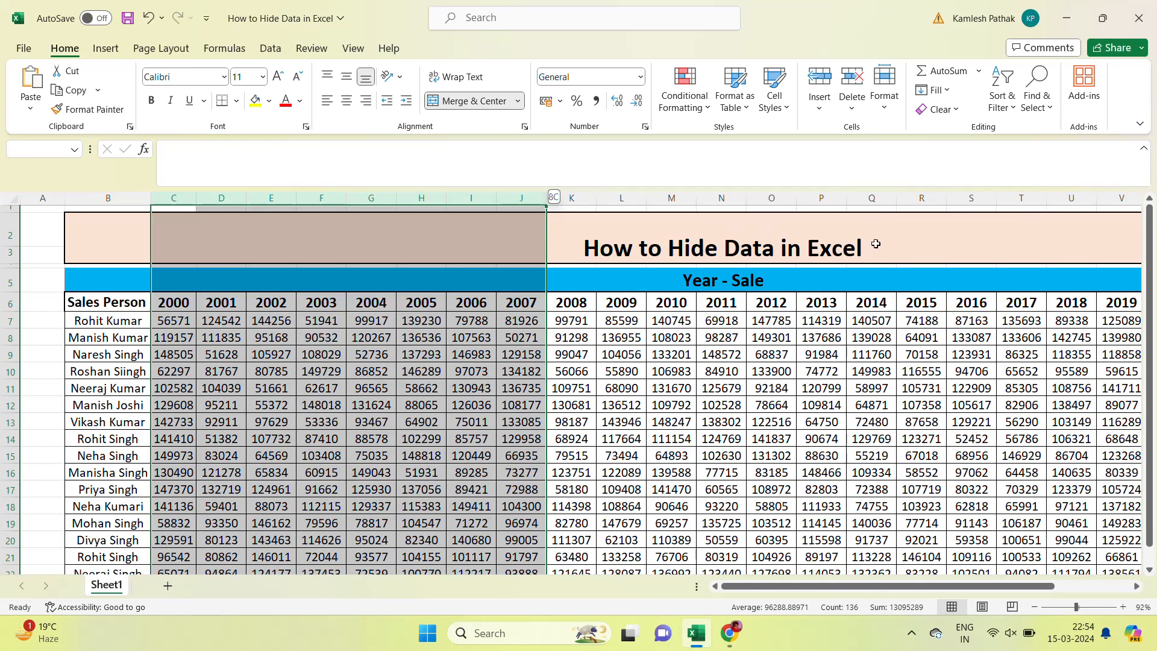
pyautogui.keyDown('shift'); pyautogui.click(1011, 197); pyautogui.keyUp('shift')
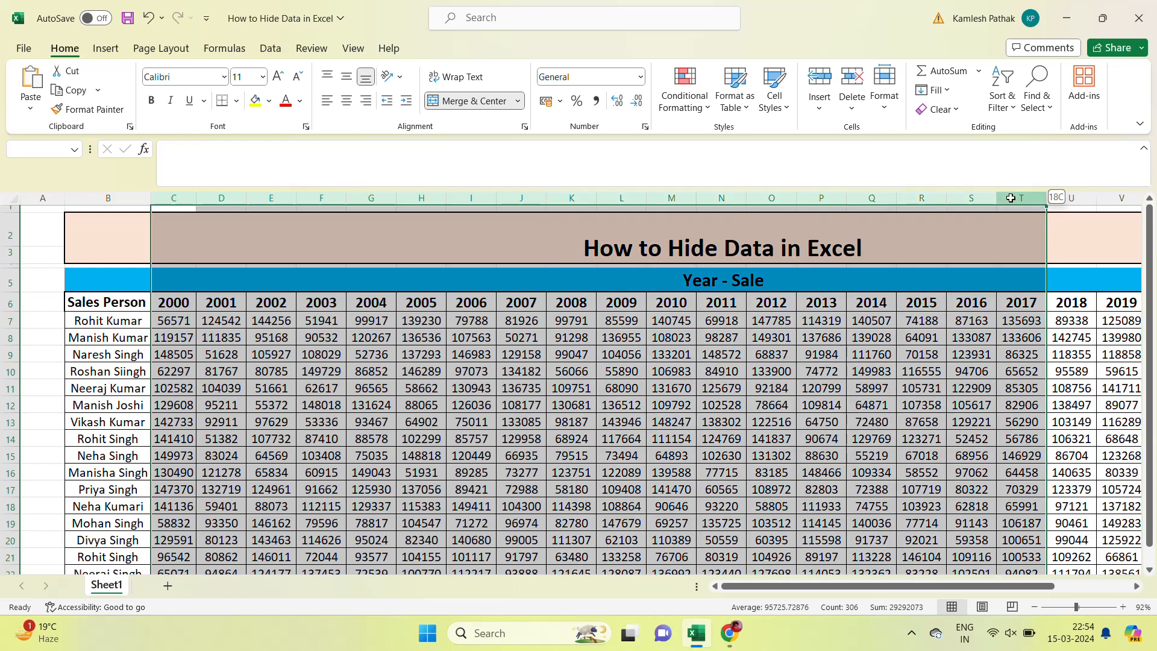
pyautogui.rightClick(678, 501)
pyautogui.click(716, 467)
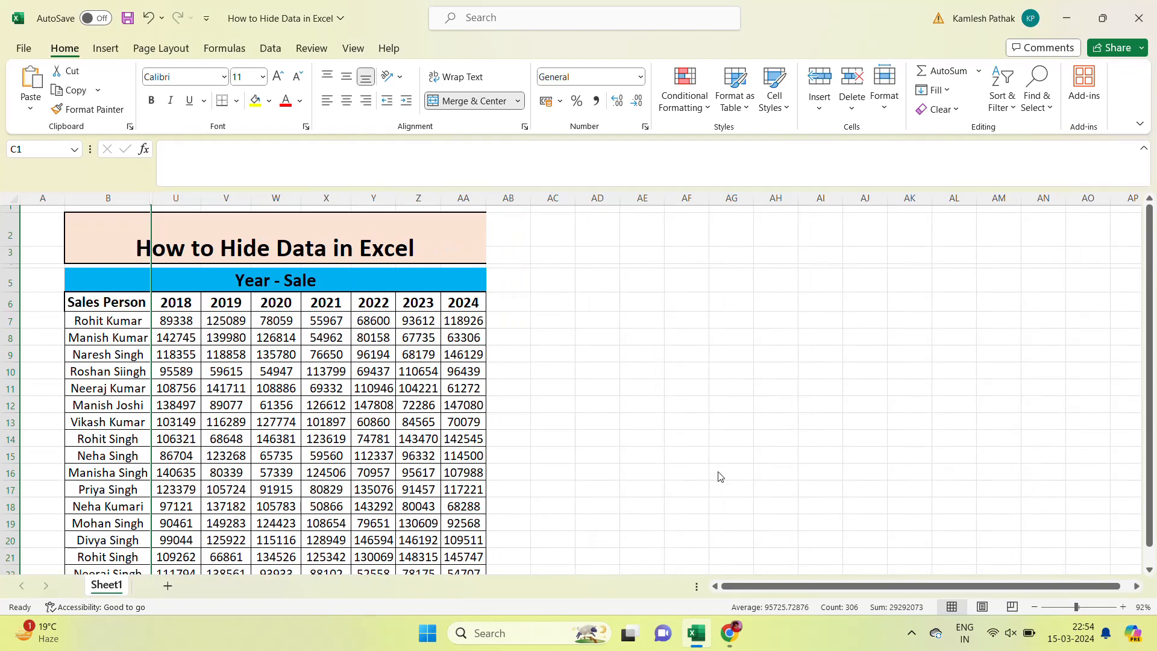
# Step: Hide the yearly sales columns U through Z, covering 2018 to 2023
pyautogui.click(171, 199)
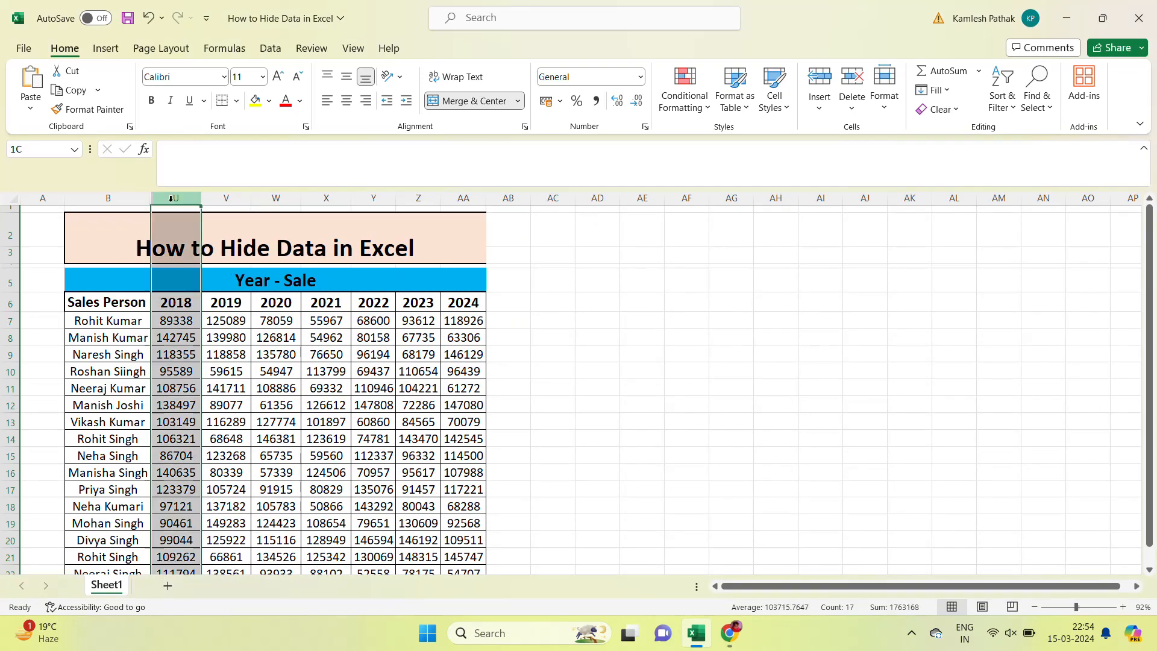
pyautogui.keyDown('shift'); pyautogui.click(416, 199); pyautogui.keyUp('shift')
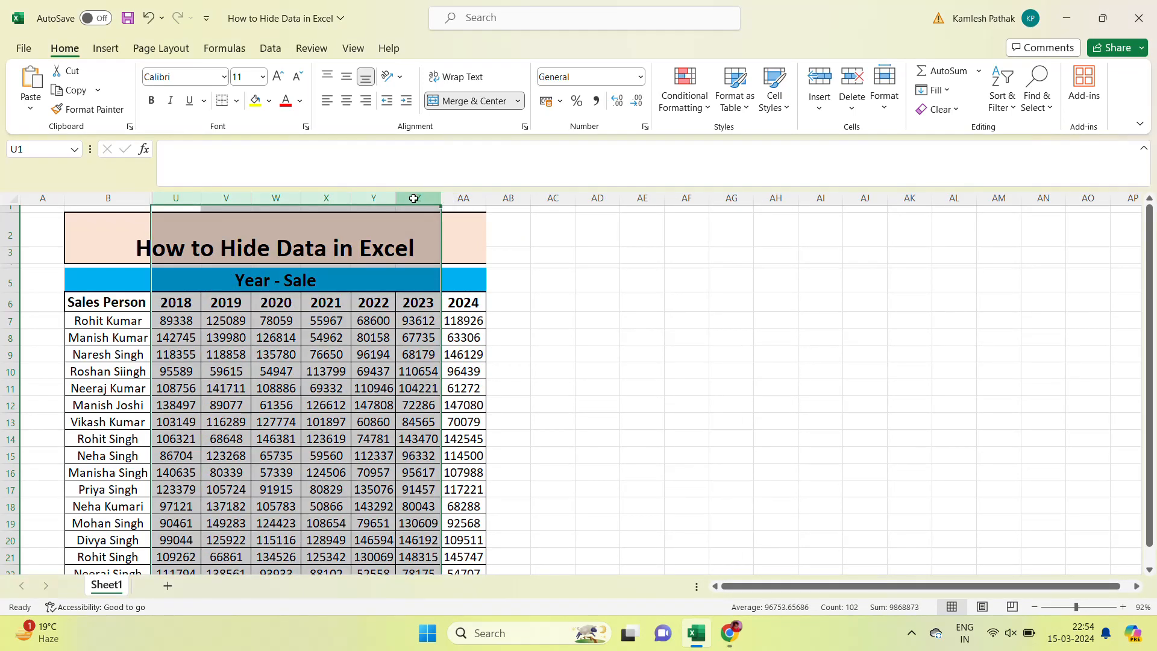
pyautogui.rightClick(354, 469)
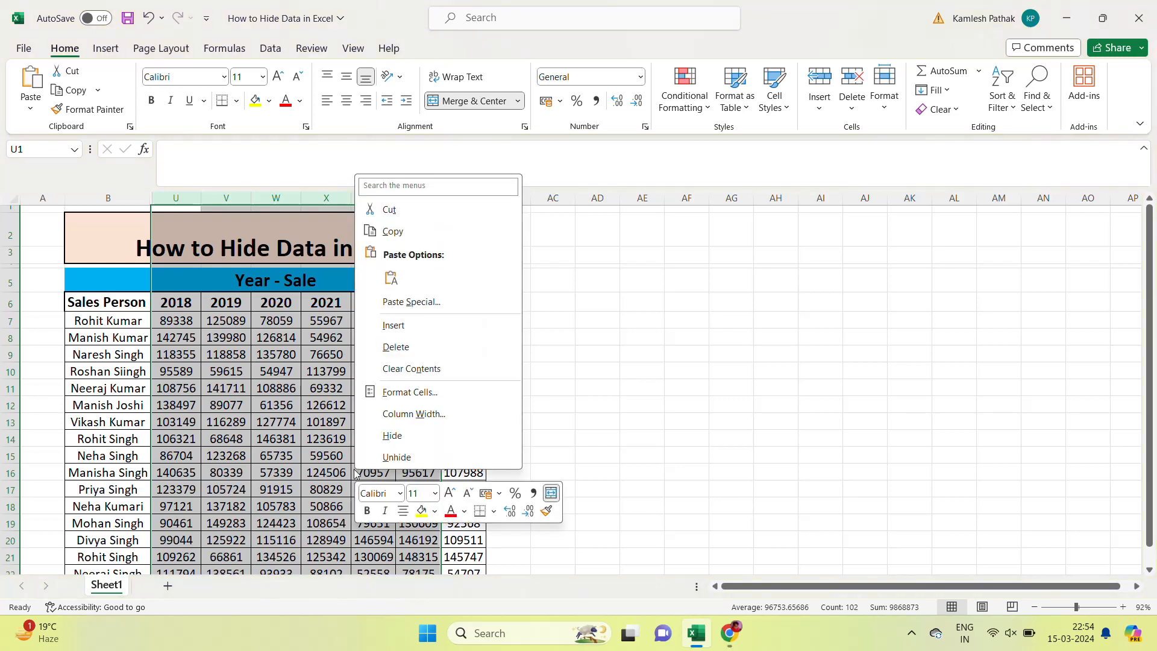
pyautogui.click(381, 437)
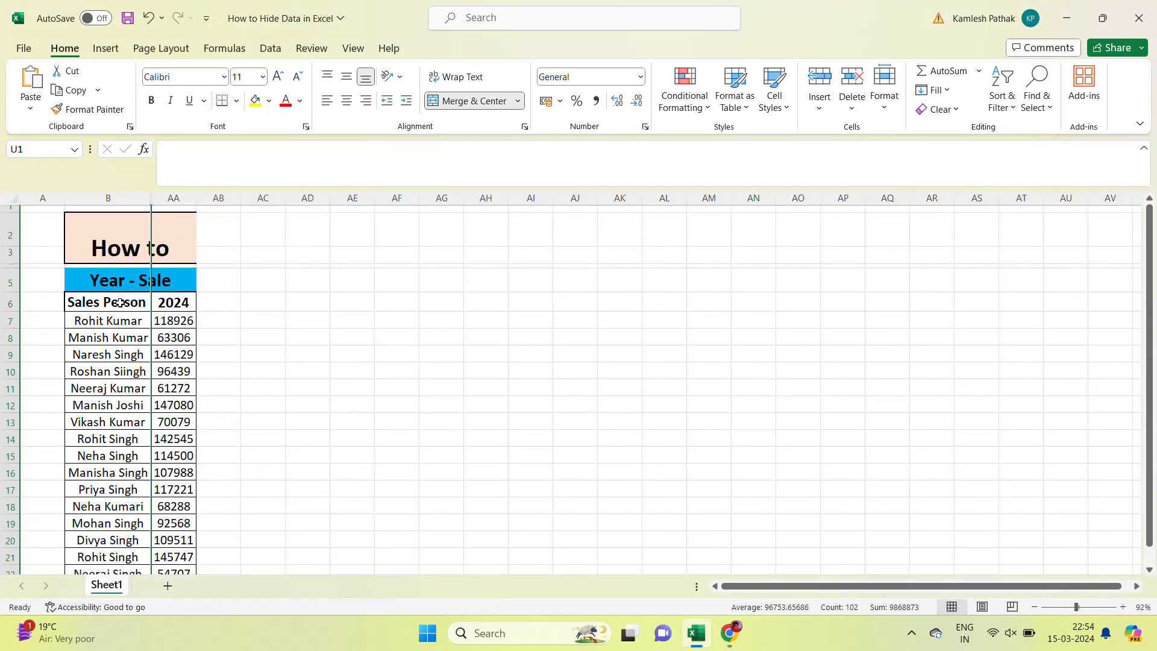
# Step: Unhide all year columns from 2000 to 2023 by selecting the neighbouring columns B and AA
pyautogui.click(109, 313)
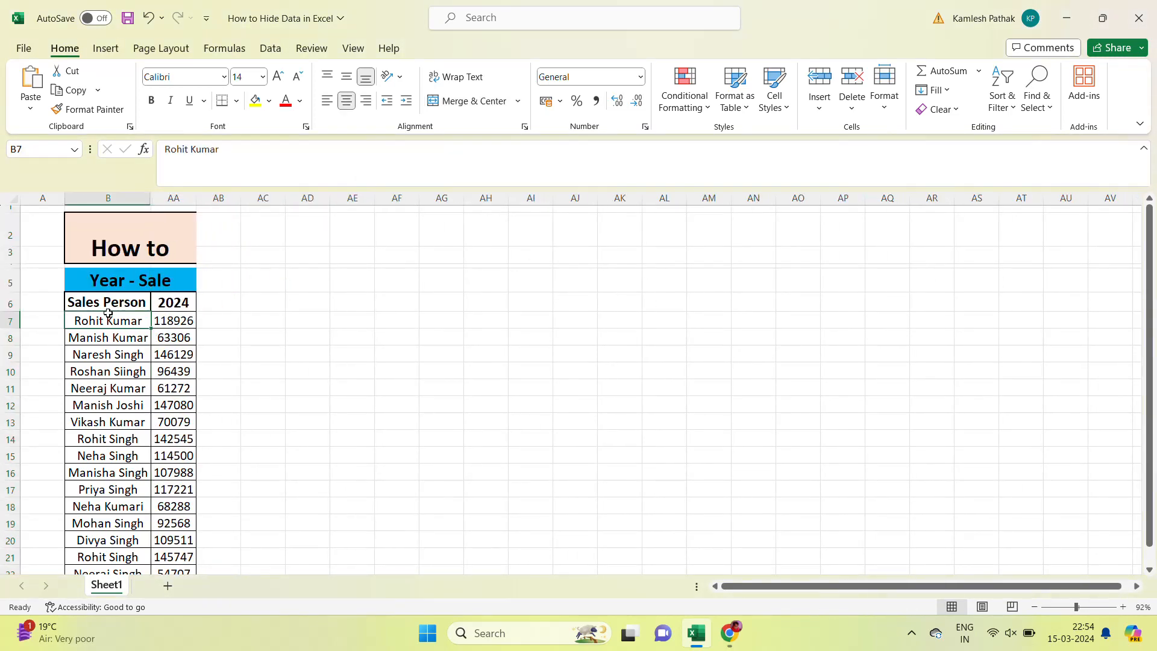
pyautogui.click(134, 298)
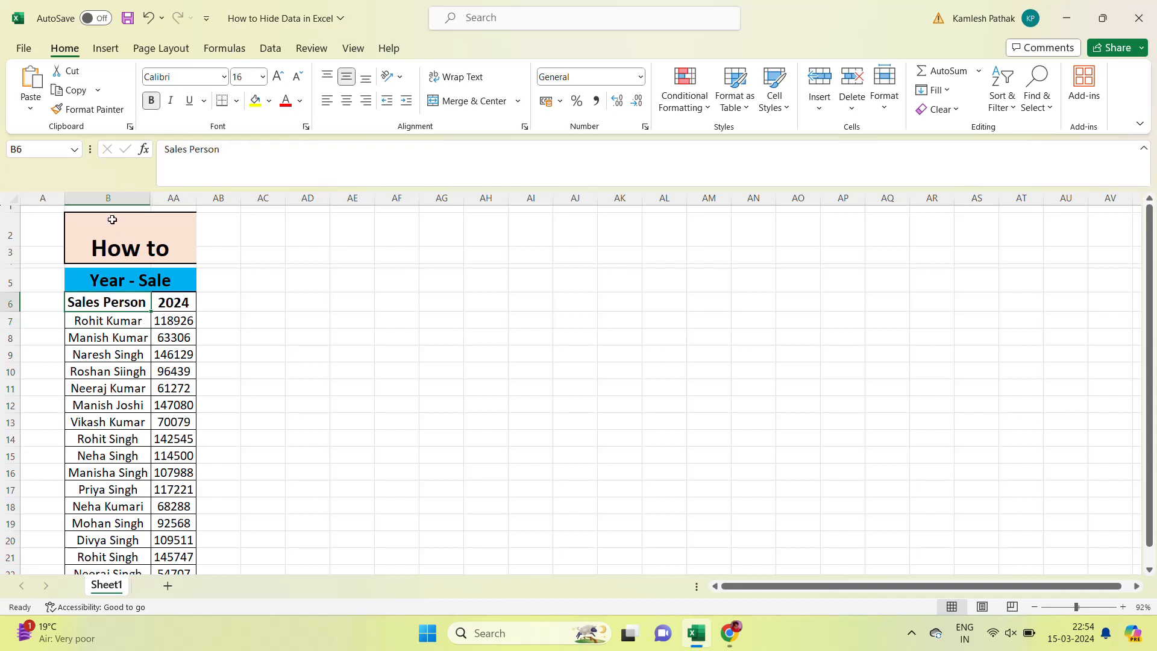
pyautogui.click(92, 195)
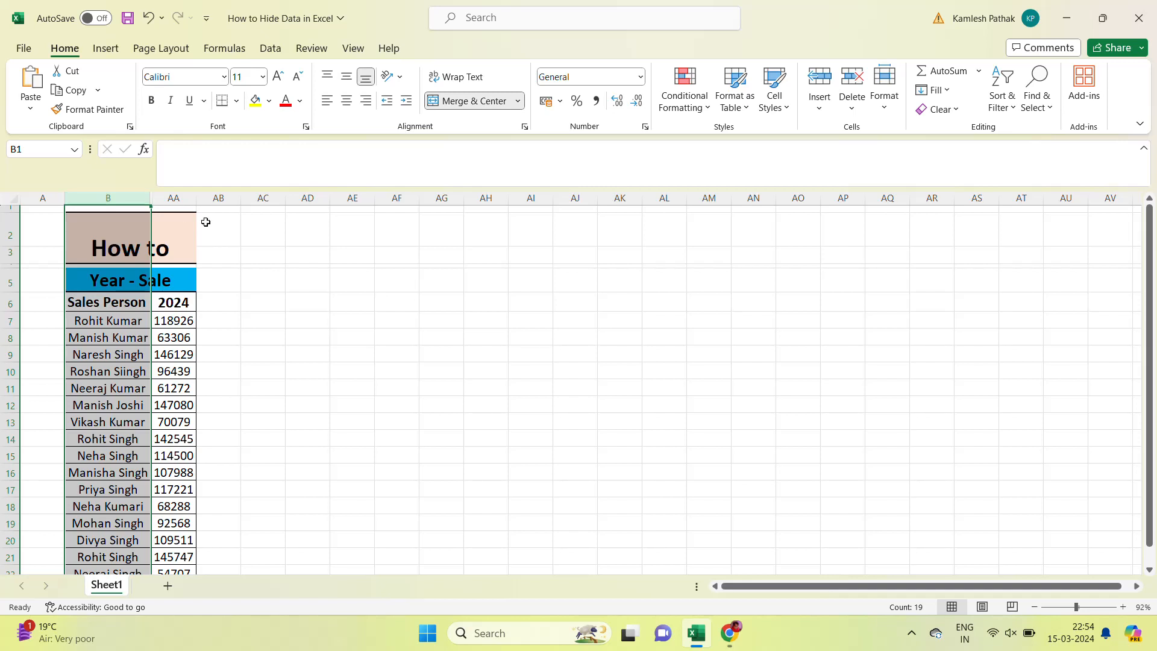
pyautogui.keyDown('shift'); pyautogui.click(171, 198); pyautogui.keyUp('shift')
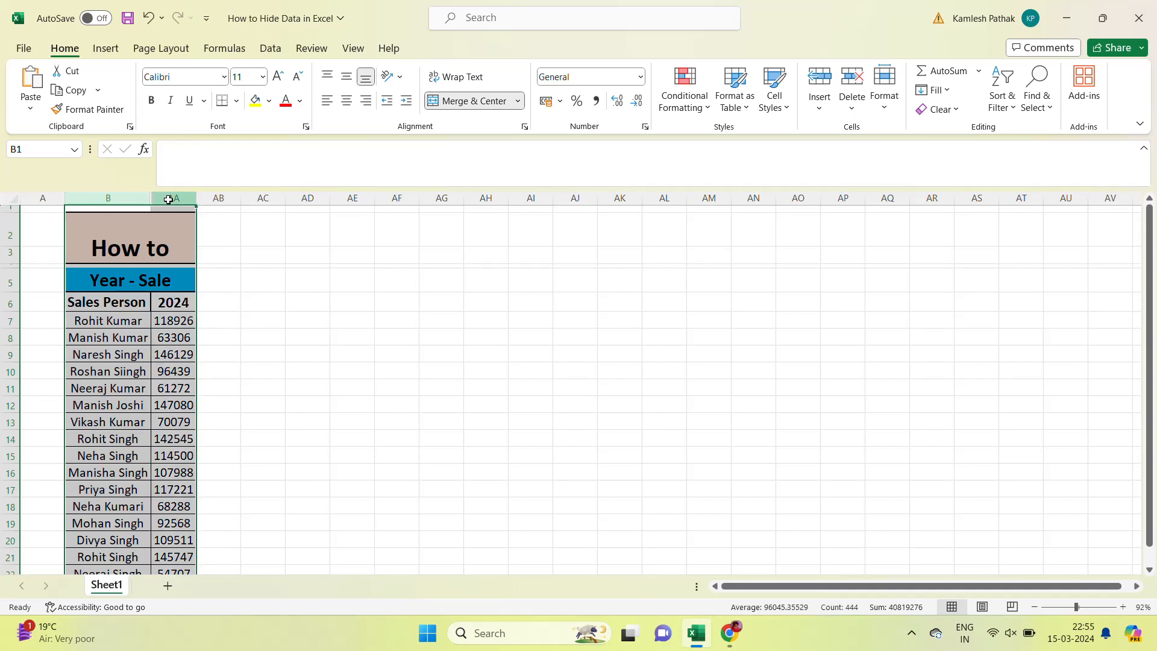
pyautogui.rightClick(155, 416)
pyautogui.click(181, 410)
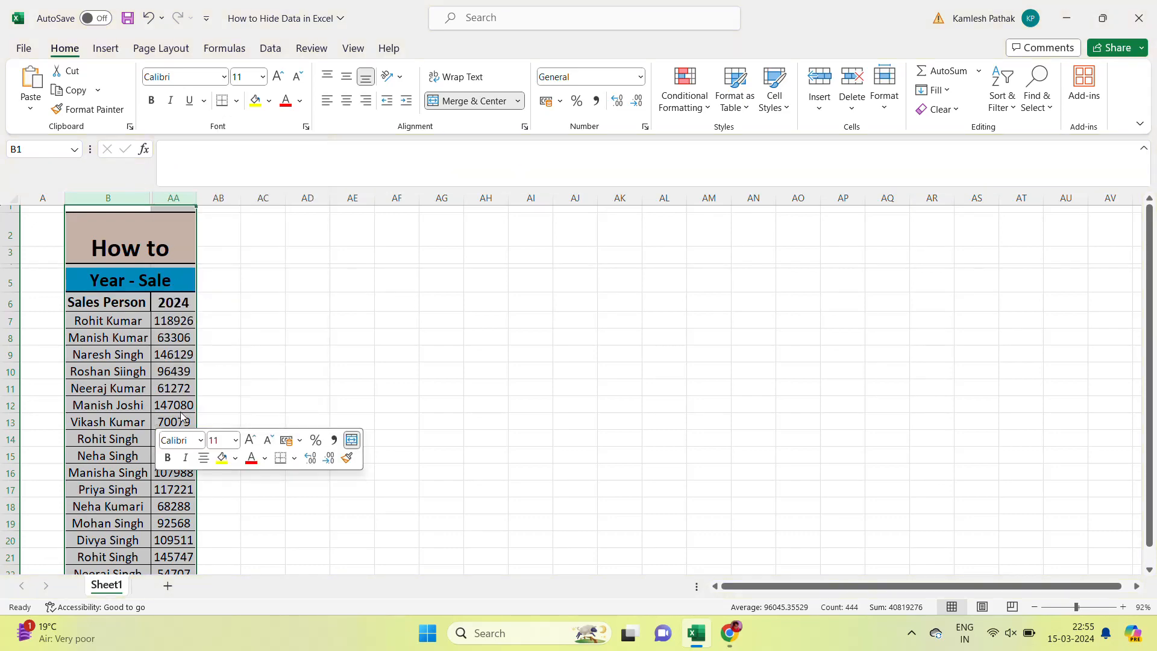
pyautogui.click(290, 301)
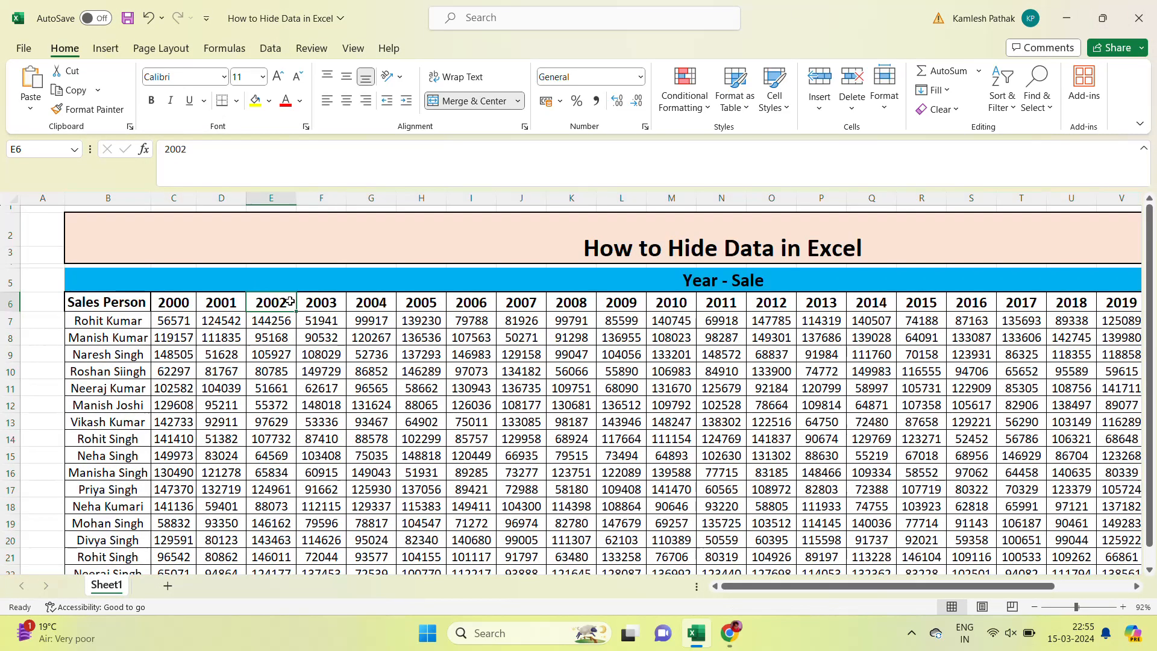
# Step: Examine the header row across the years up to 2024 and back to Sales Person to check the restored columns
pyautogui.press('Right')
pyautogui.press('Right')
pyautogui.press('Right')
pyautogui.press('Right')
pyautogui.press('Right')
pyautogui.press('Right')
pyautogui.press('Right')
pyautogui.press('Right')
pyautogui.press('Right')
pyautogui.press('Right')
pyautogui.press('Right')
pyautogui.press('Right')
pyautogui.press('Right')
pyautogui.press('Right')
pyautogui.press('Right')
pyautogui.press('Right')
pyautogui.press('Right')
pyautogui.press('Right')
pyautogui.press('Right')
pyautogui.press('Right')
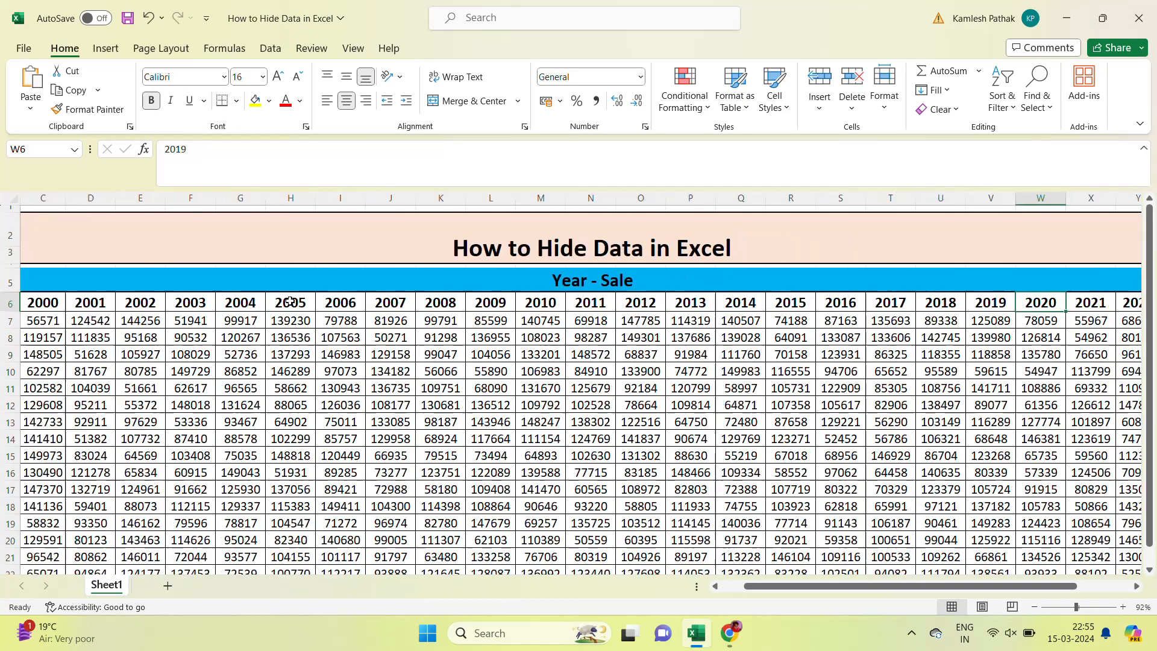
pyautogui.press('Left')
pyautogui.press('Left')
pyautogui.press('Left')
pyautogui.press('Left')
pyautogui.press('Left')
pyautogui.press('Left')
pyautogui.press('Left')
pyautogui.press('Left')
pyautogui.press('Left')
pyautogui.press('Left')
pyautogui.press('Left')
pyautogui.press('Left')
pyautogui.press('Left')
pyautogui.press('Left')
pyautogui.press('Left')
pyautogui.press('Left')
pyautogui.press('Left')
pyautogui.press('Left')
pyautogui.press('Left')
pyautogui.press('Left')
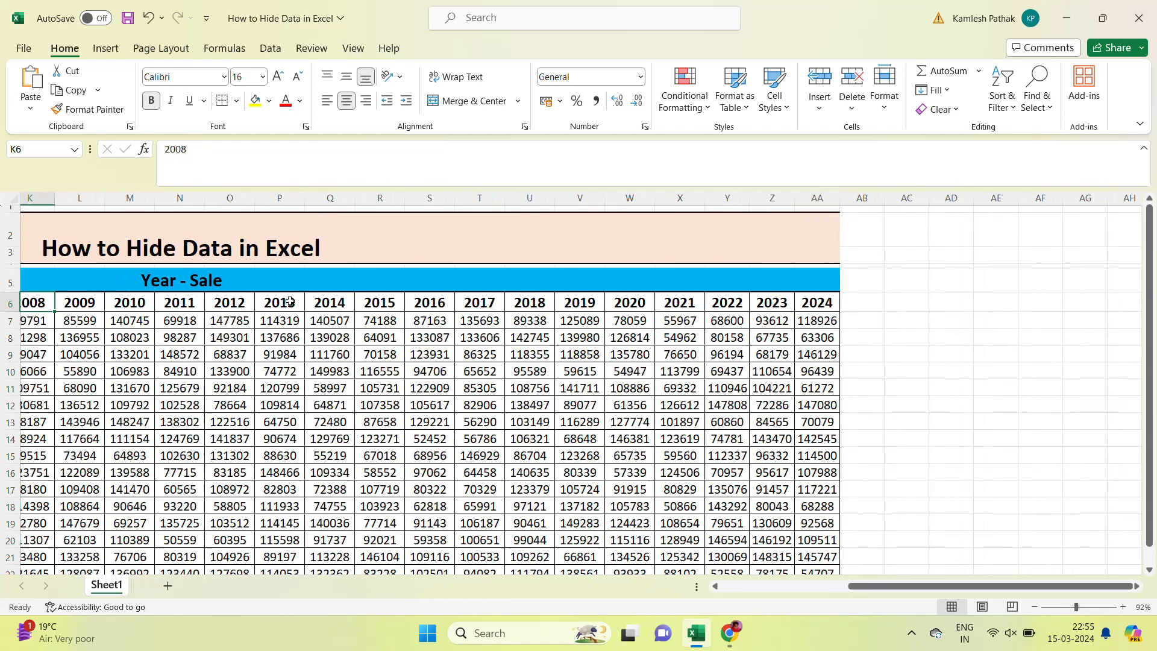
pyautogui.press('Right')
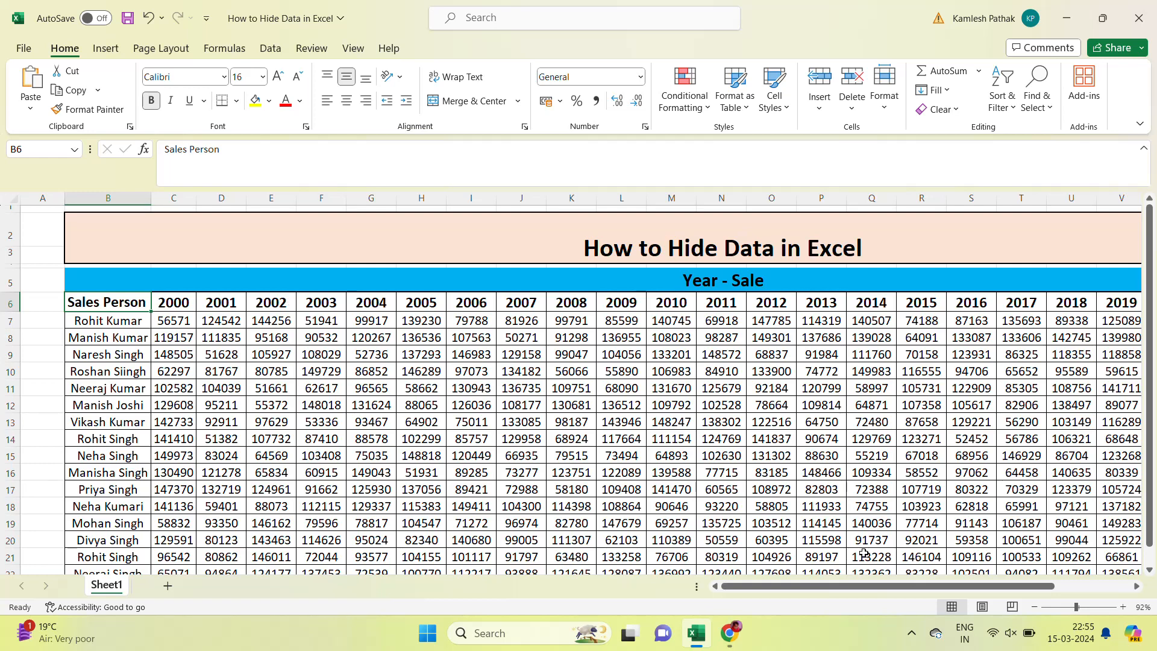
pyautogui.click(911, 632)
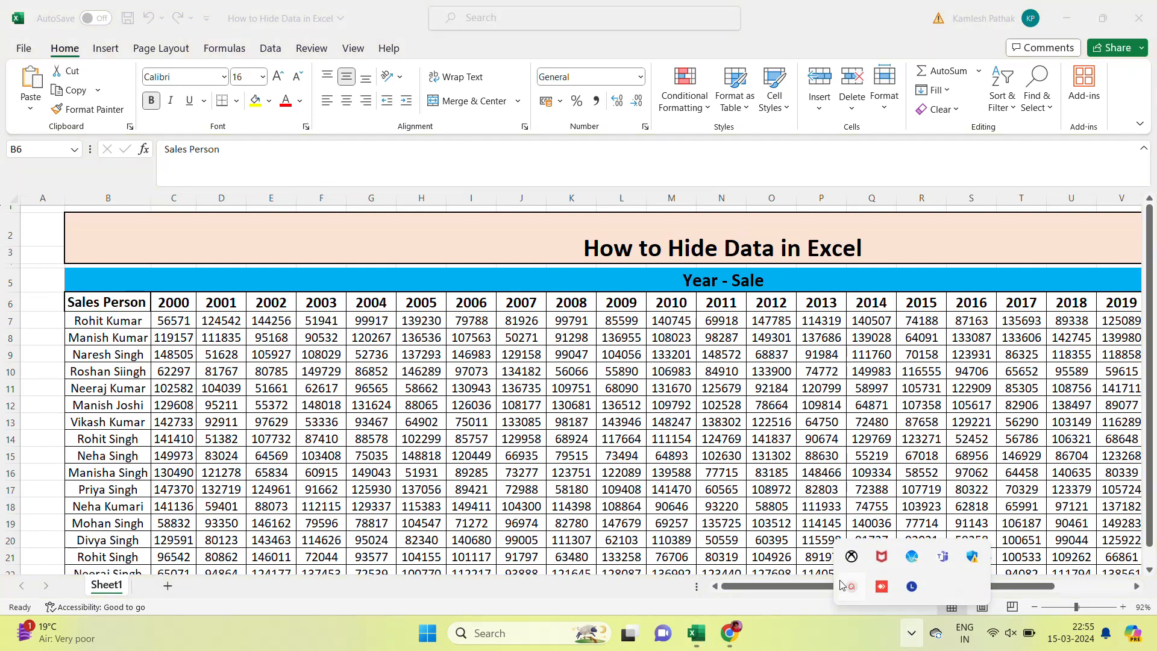